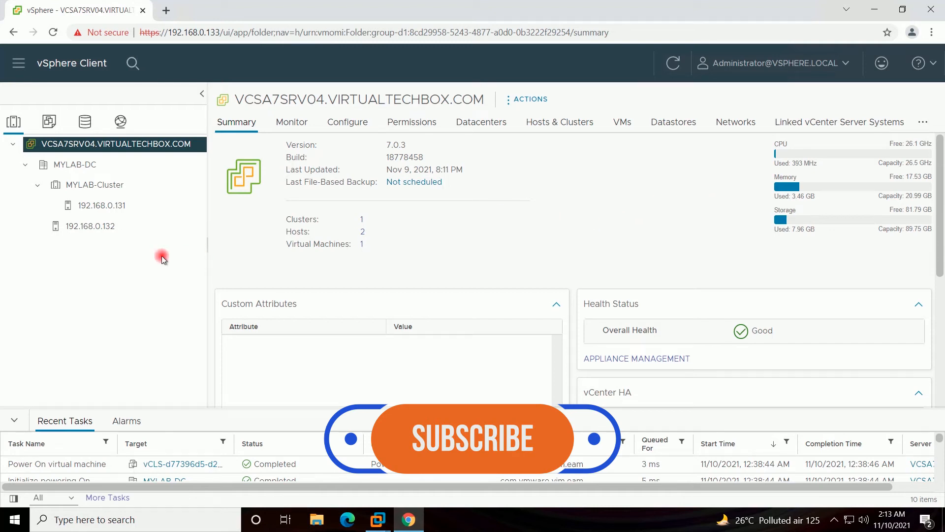
- Select MYLAB-Cluster in the Hosts and Clusters tree to show its Summary
left_click(101, 186)
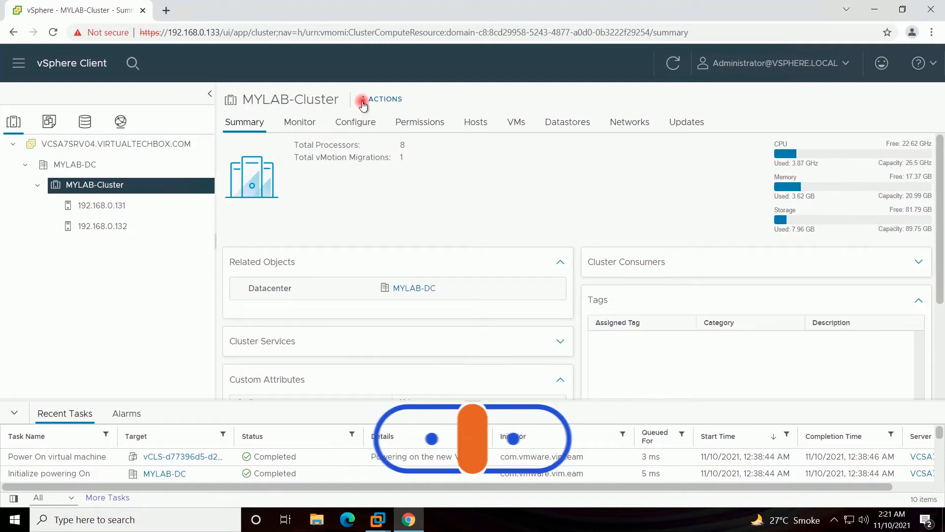
- Start a new virtual machine from MYLAB-Cluster's actions, choosing Create a new virtual machine
left_click(361, 99)
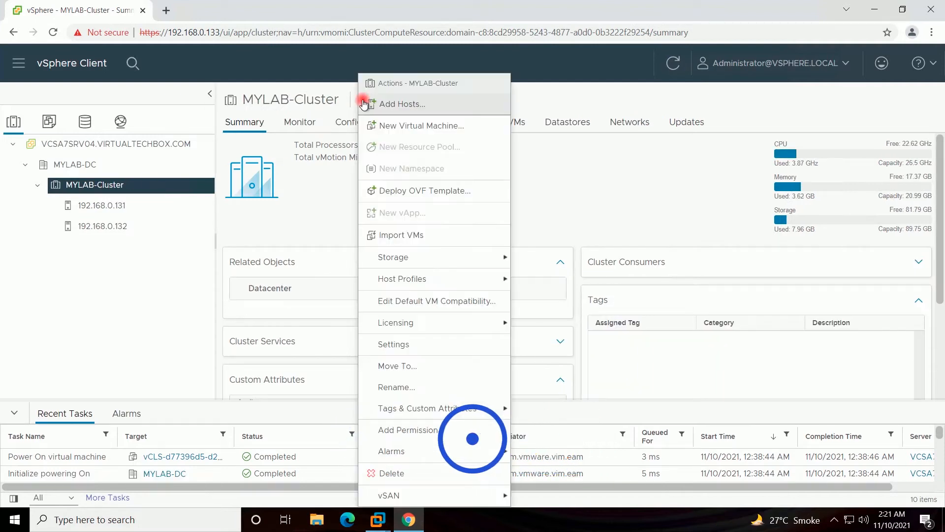
left_click(375, 124)
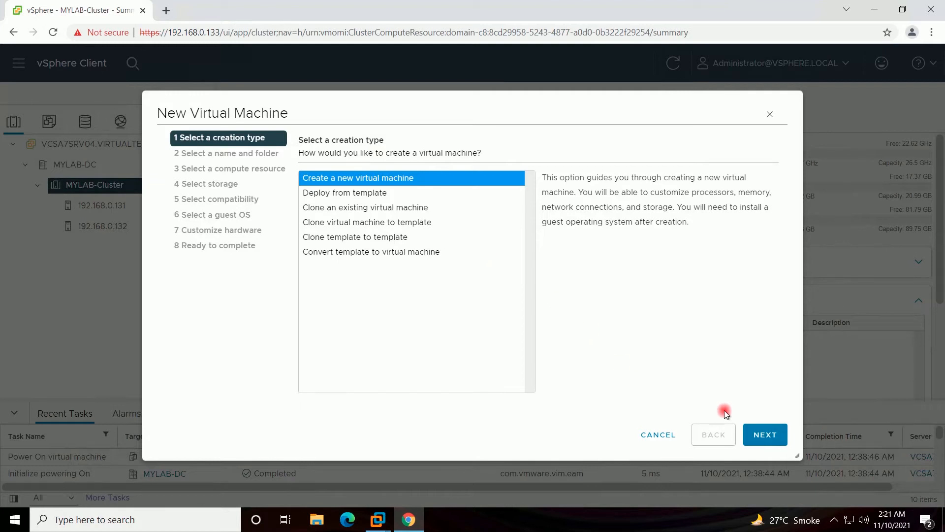
left_click(762, 434)
- Name the VM WIN11VM20 and place it in MYLAB-DC's Discovered virtual machine folder
left_click_drag(516, 183, 428, 175)
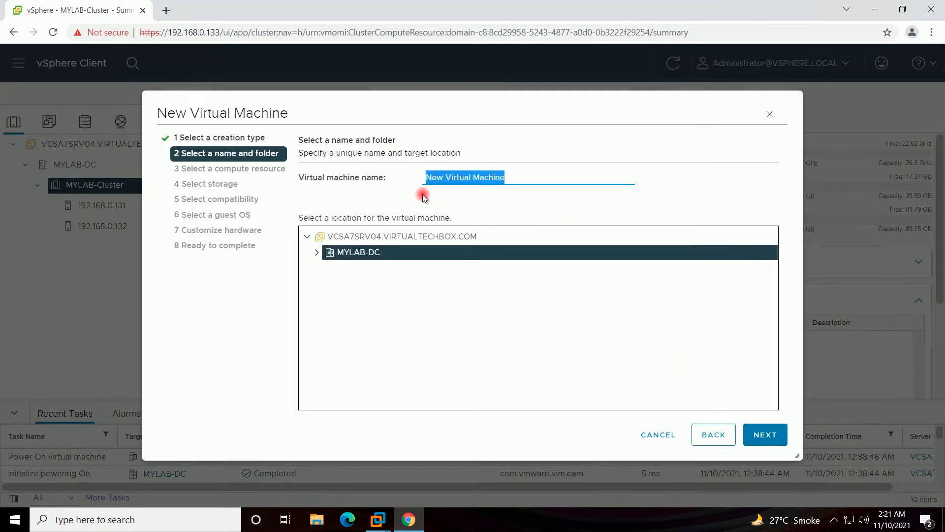
type("WIN11")
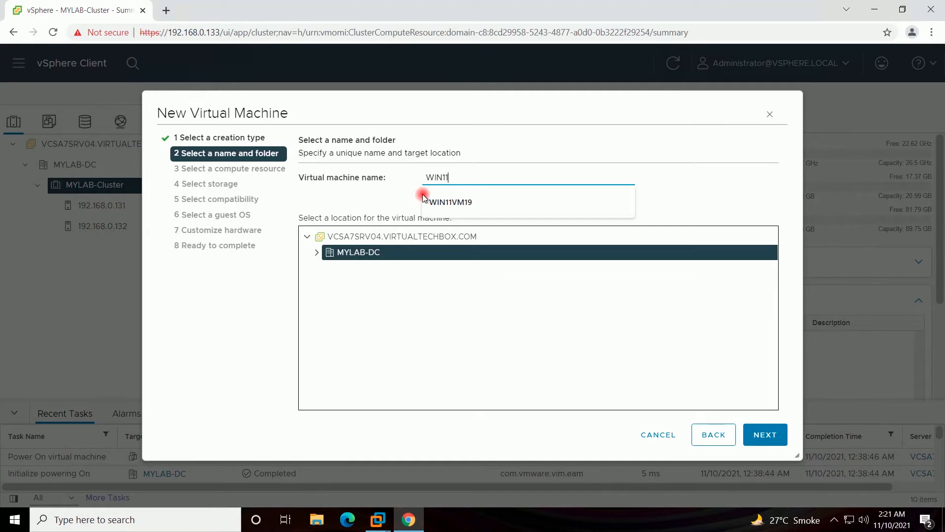
type("VM20")
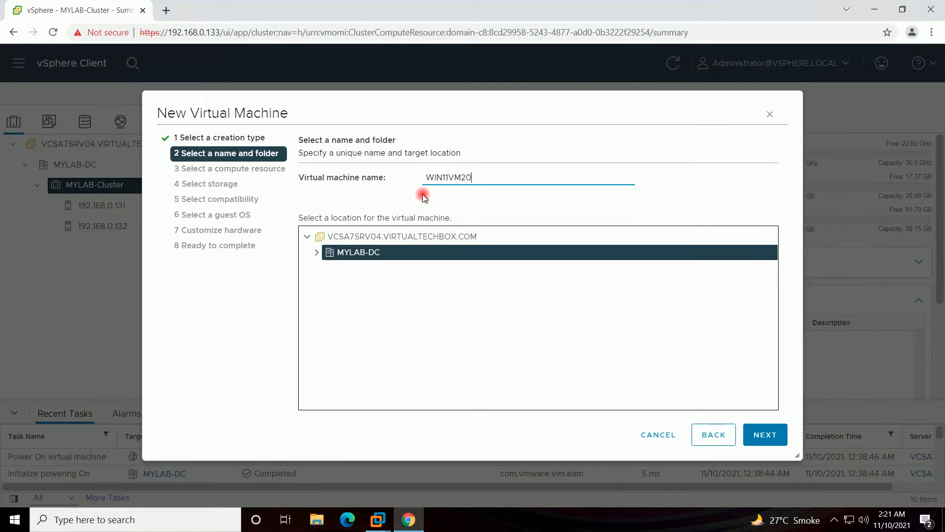
left_click(317, 252)
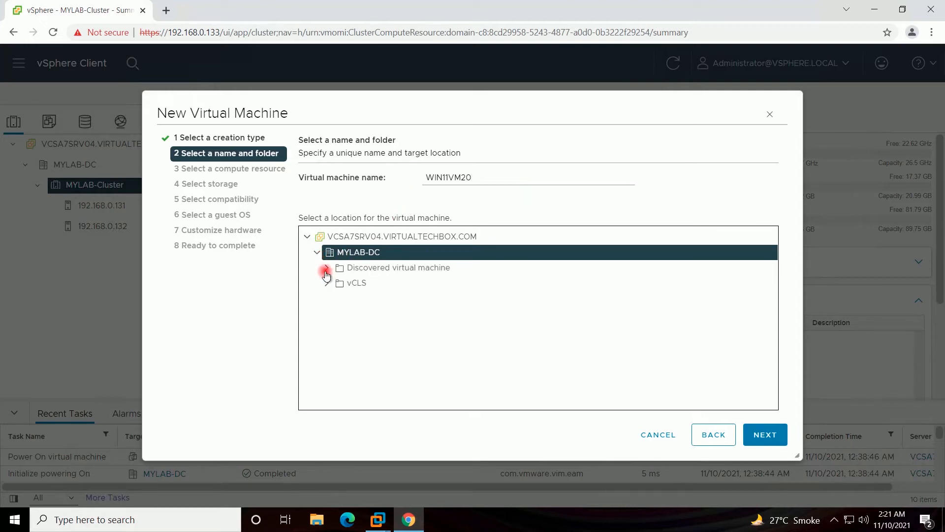
left_click(353, 266)
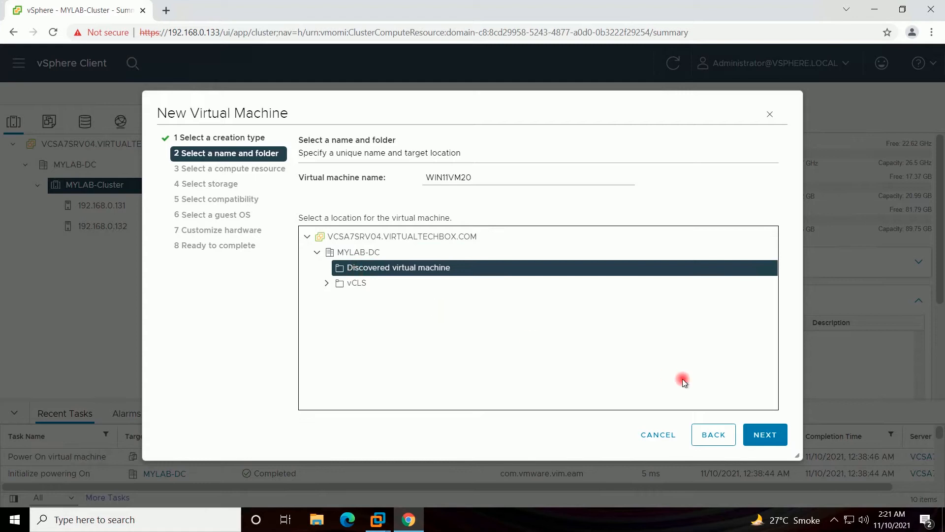
- Choose host 192.168.0.132 in MYLAB-Cluster as the VM's compute resource
left_click(751, 433)
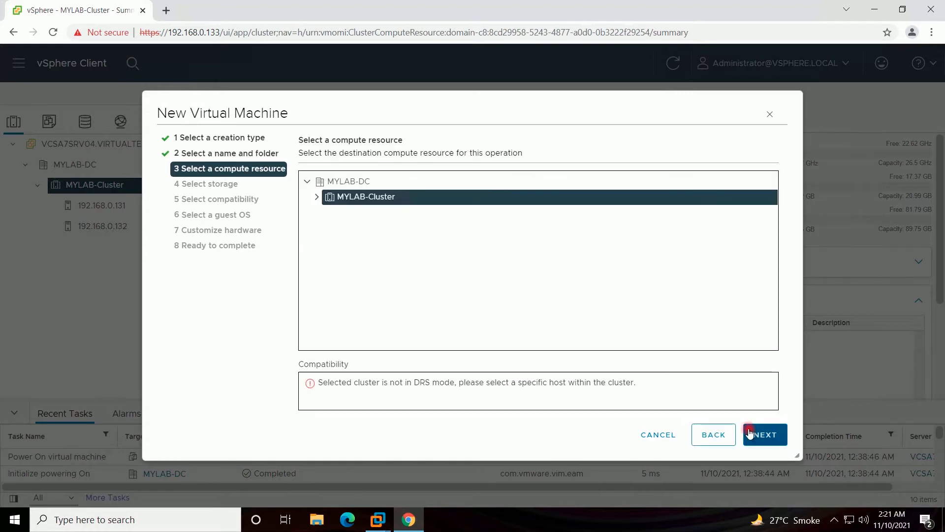
left_click(315, 198)
left_click(364, 228)
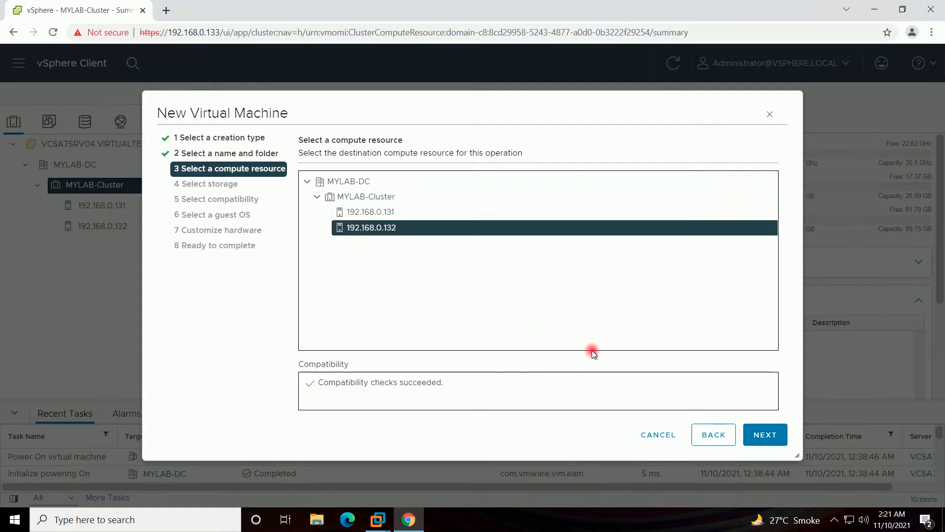
- Store the VM on the only datastore, encrypted with VM Encryption Policy
left_click(759, 439)
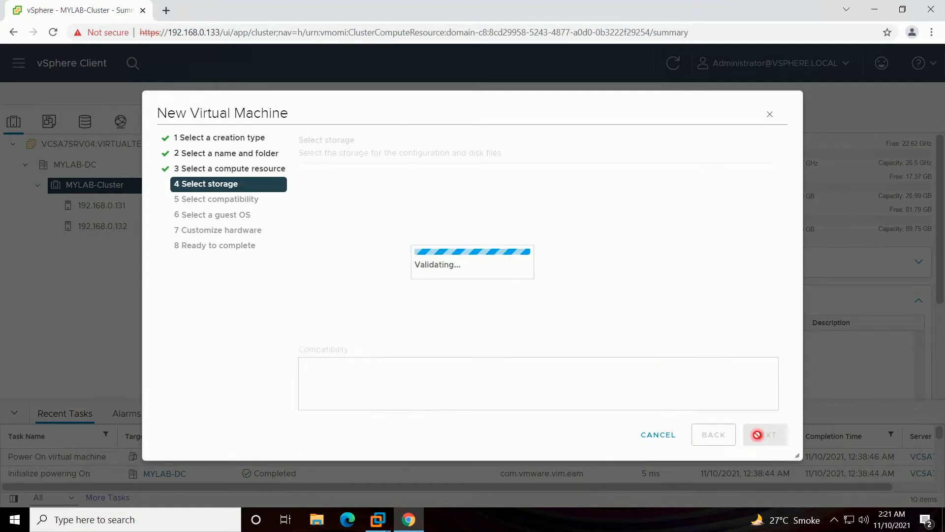
left_click(310, 261)
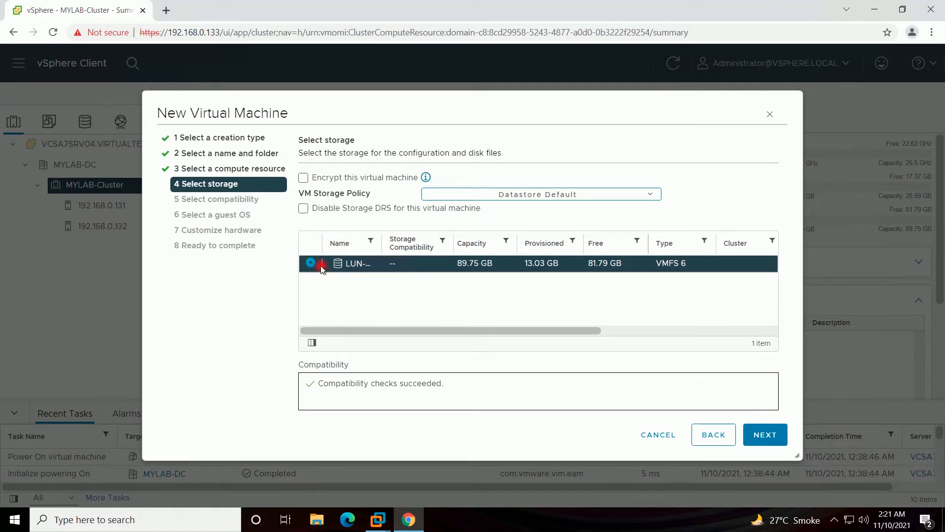
left_click(303, 178)
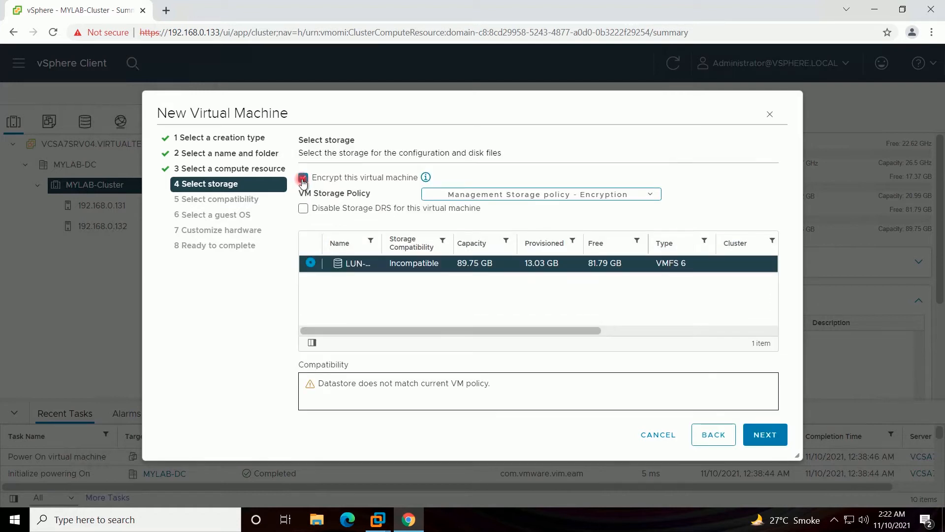
left_click(622, 195)
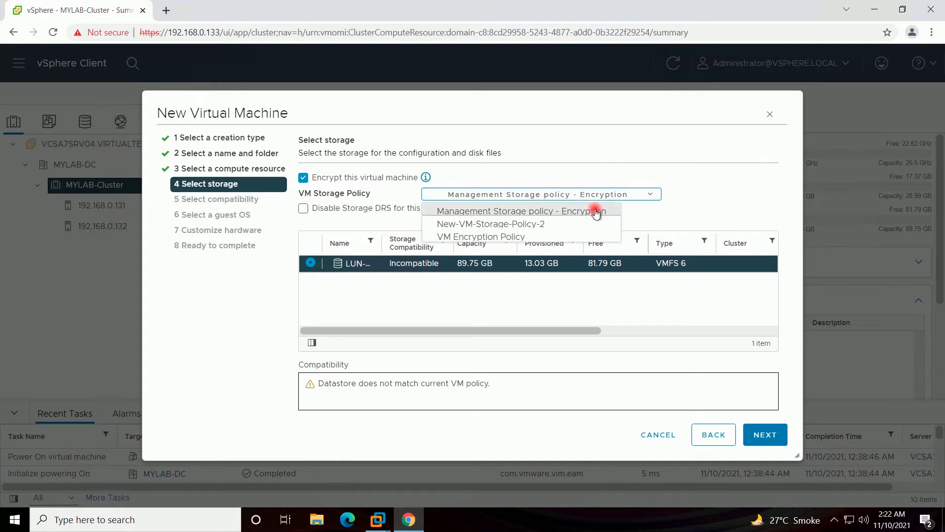
left_click(545, 237)
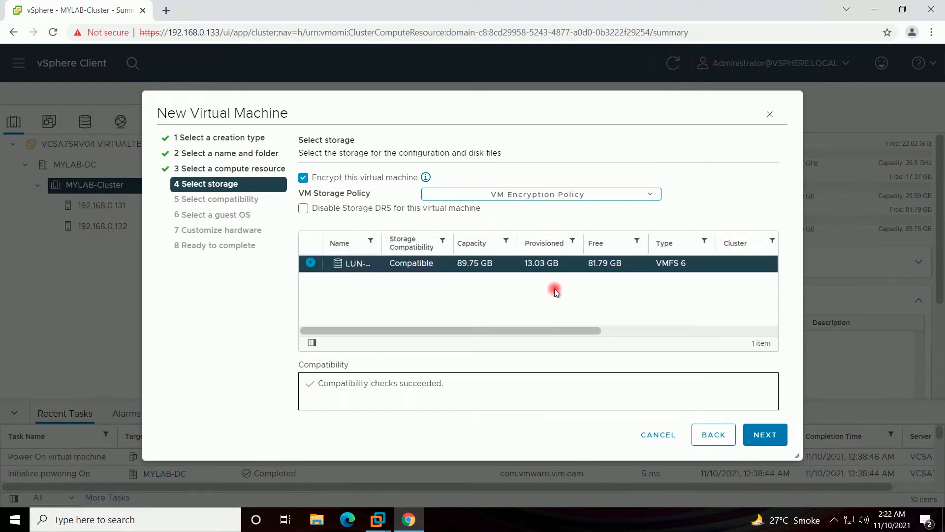
left_click(754, 442)
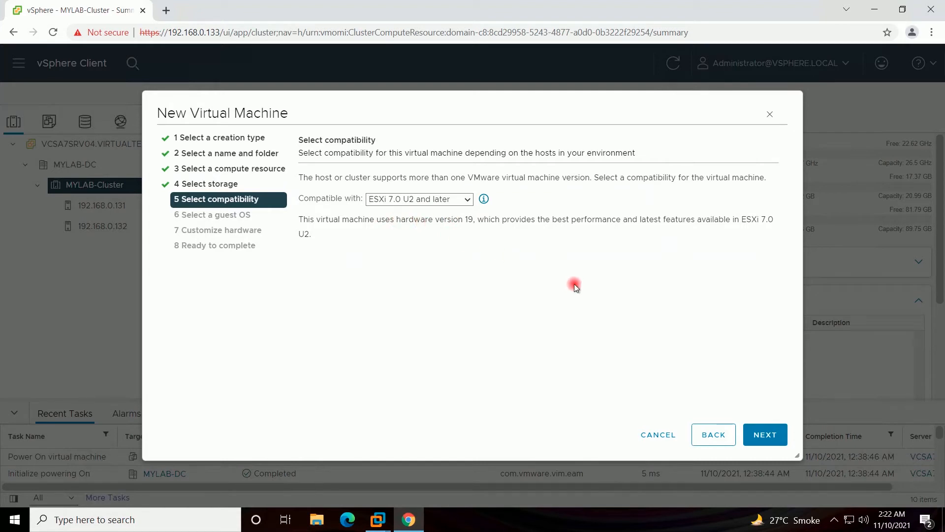
- Keep ESXi 7.0 U2 compatibility, set guest OS to Windows 10 (64-bit) with Virtualization Based Security
left_click(761, 437)
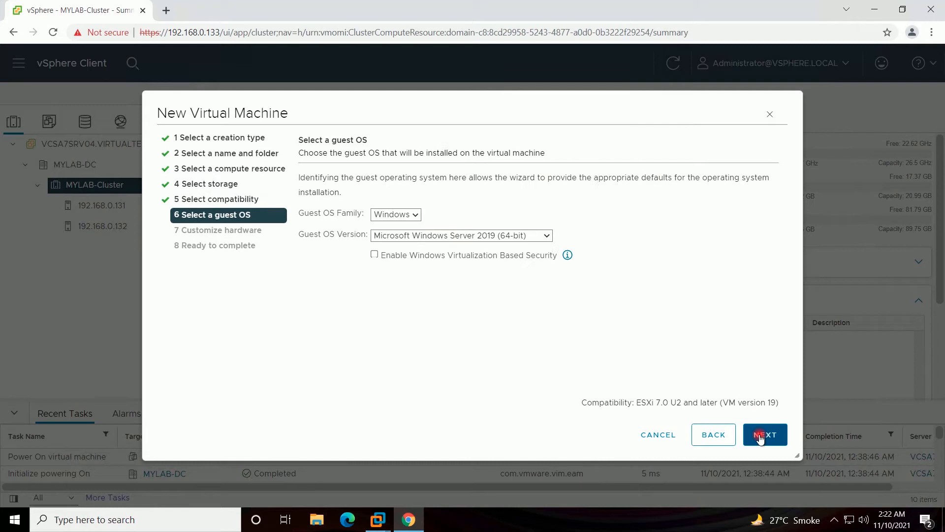
left_click(545, 234)
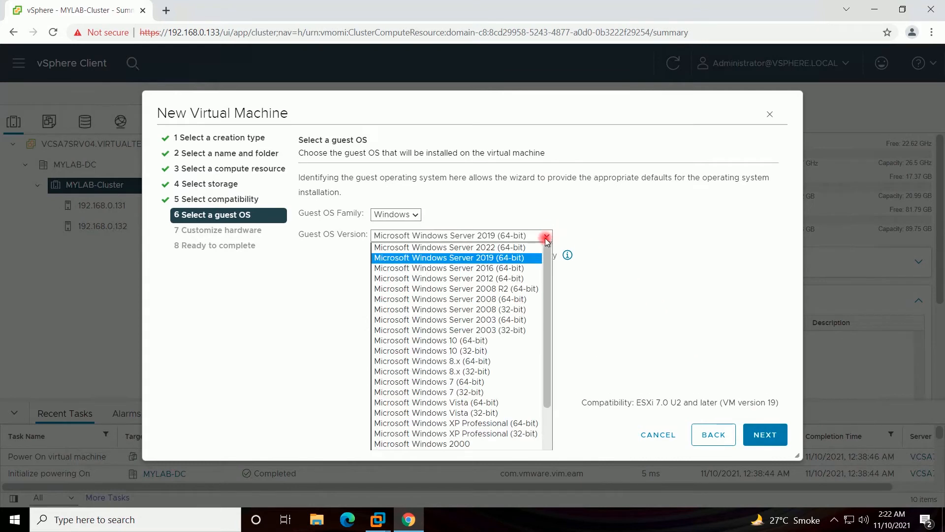
left_click(510, 341)
left_click(374, 254)
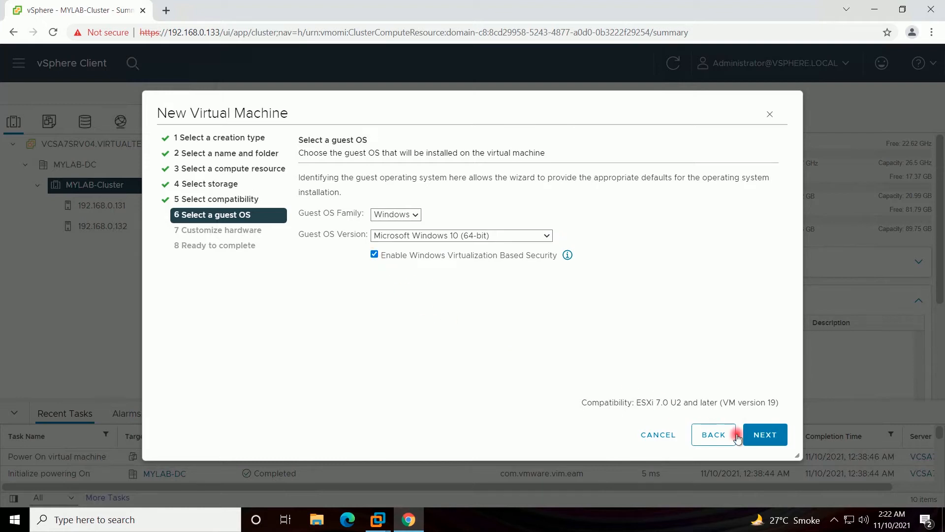
left_click(770, 435)
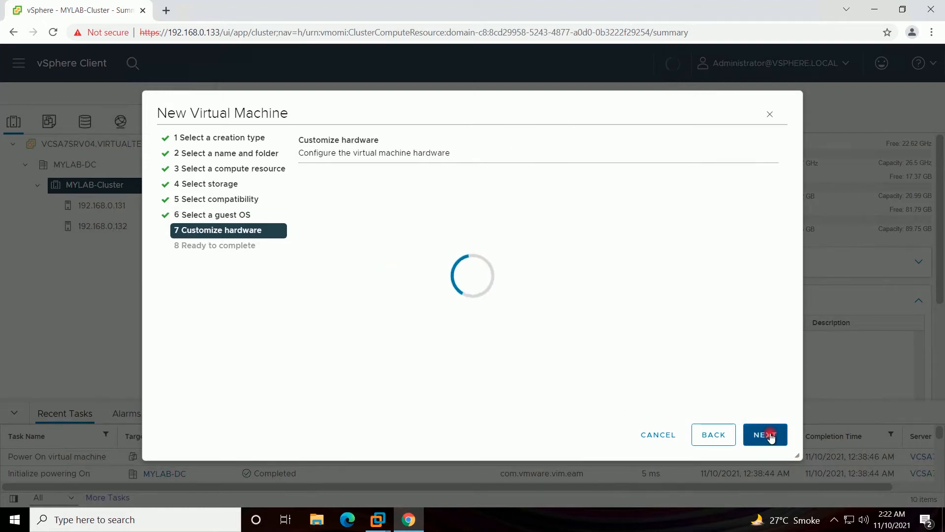
- Give the VM 3 CPUs with 3 cores per socket
left_click(521, 254)
left_click(516, 254)
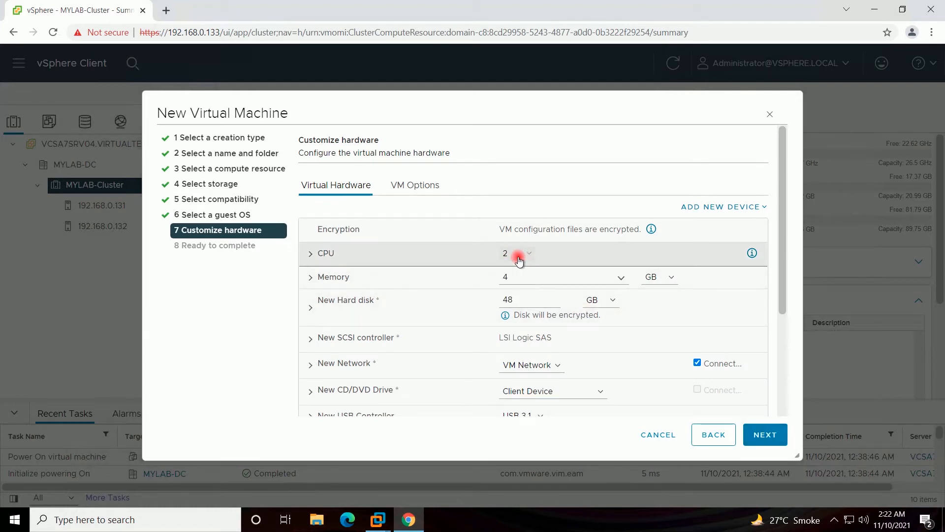
left_click(312, 253)
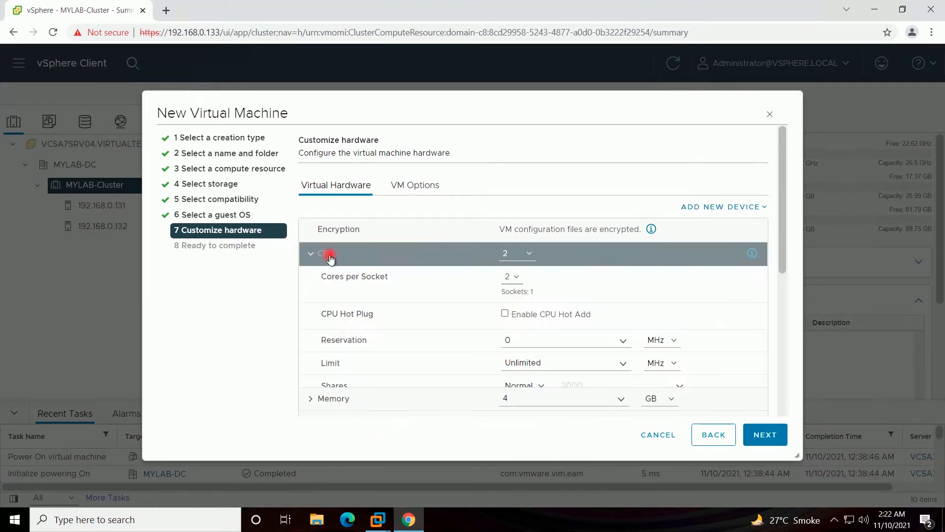
left_click(515, 254)
left_click(516, 286)
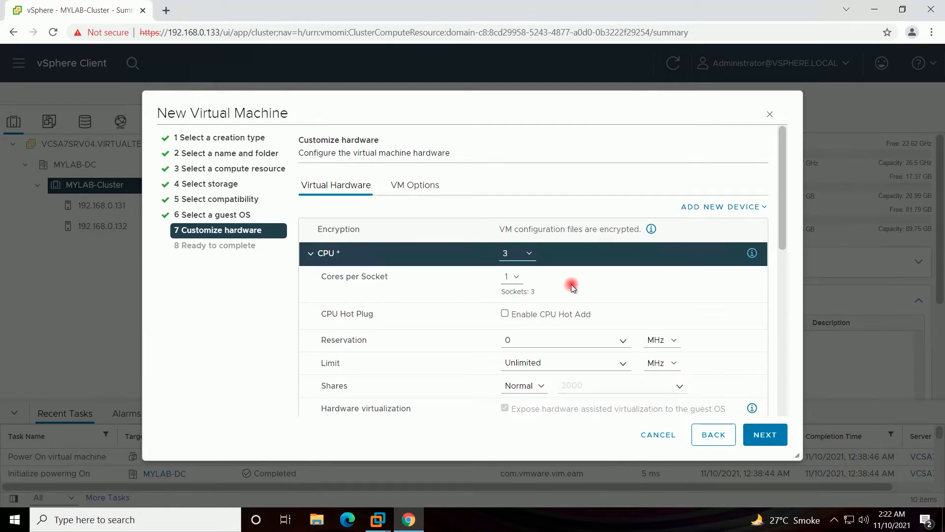
left_click(512, 277)
left_click(514, 294)
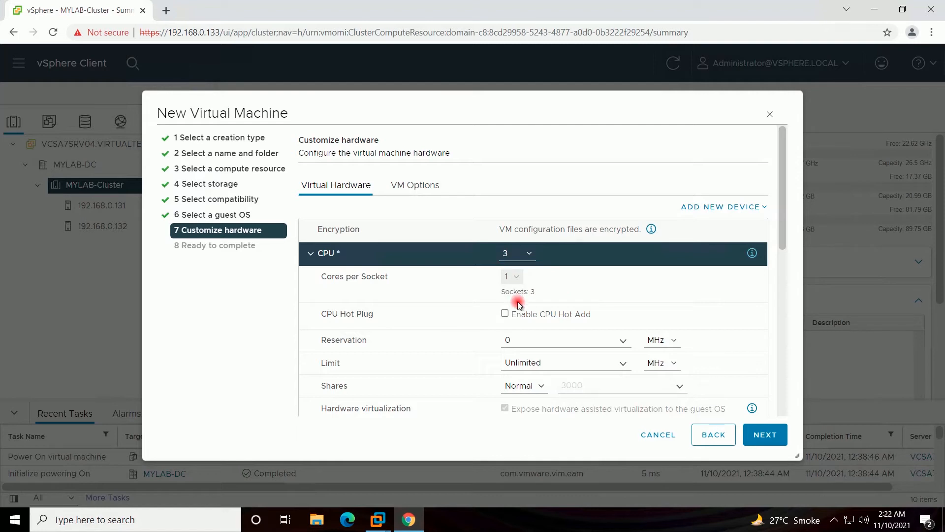
left_click(310, 254)
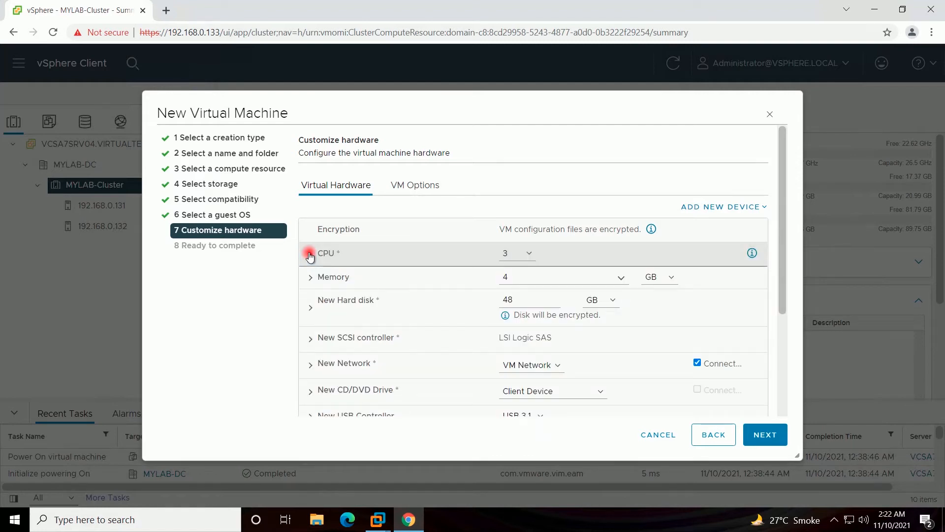
- Make the new hard disk 75 GB with Thin Provision
left_click(512, 294)
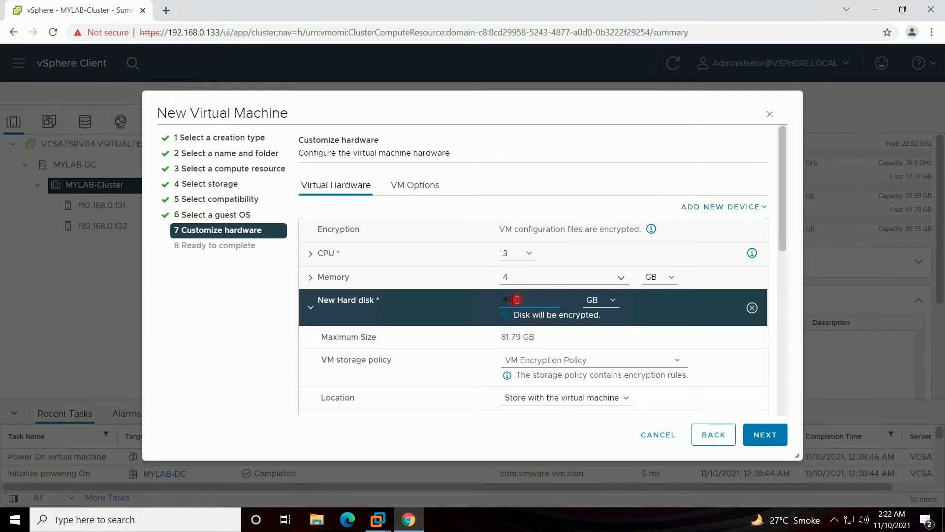
double_click(503, 297)
type("75")
scroll(601, 350, "down", 1)
left_click(604, 358)
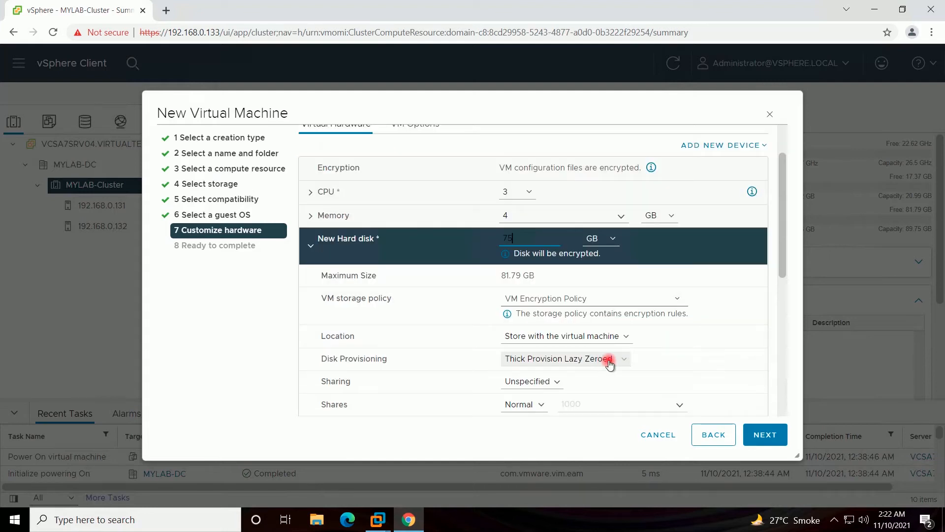
left_click(605, 393)
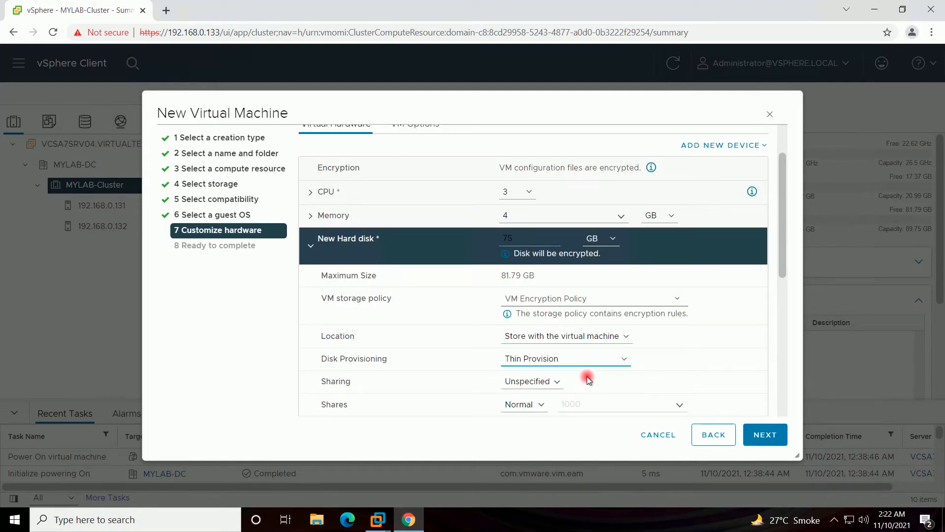
left_click(311, 250)
scroll(475, 291, "down", 3)
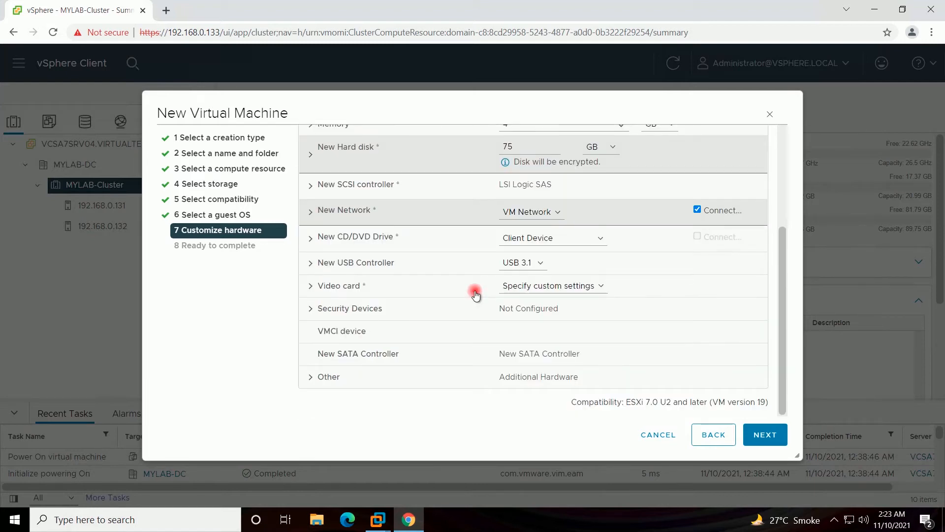
scroll(474, 294, "up", 2)
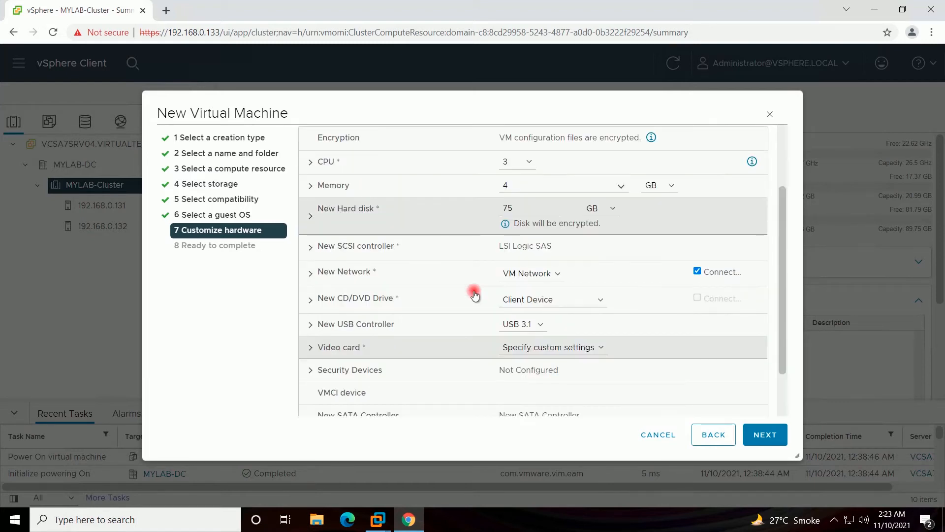
scroll(474, 295, "up", 3)
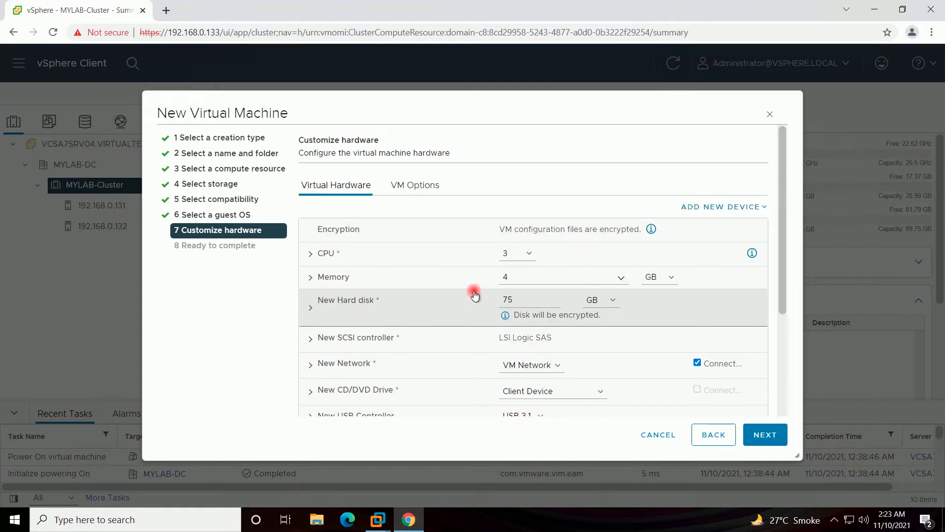
- Add a Trusted Platform Module and advance to Ready to complete
left_click(743, 207)
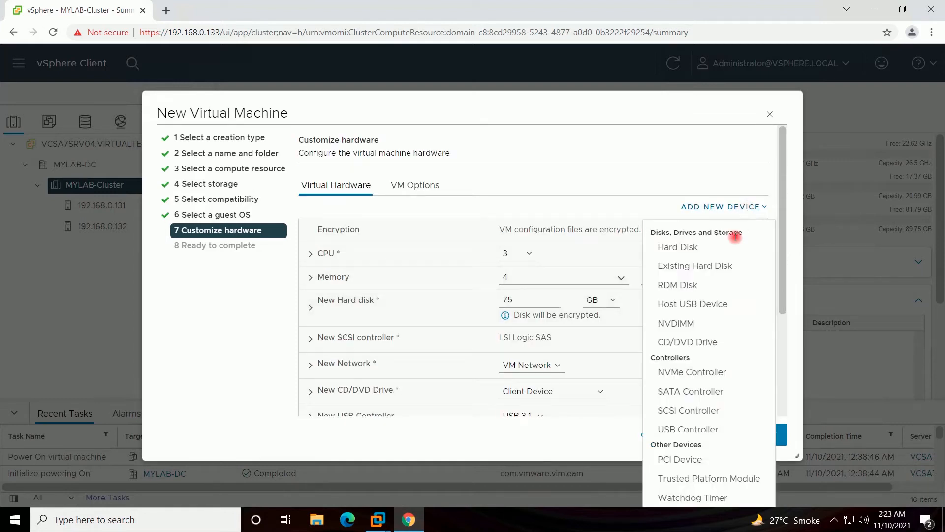
left_click(706, 477)
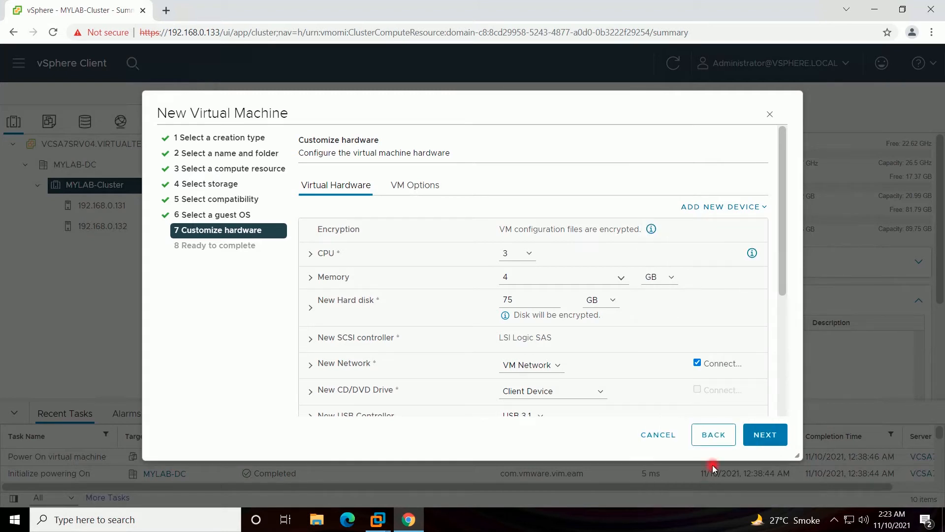
left_click(774, 436)
- Finish creating WIN11VM20 and view its powered-off Summary page
left_click_drag(788, 275, 792, 192)
left_click(763, 436)
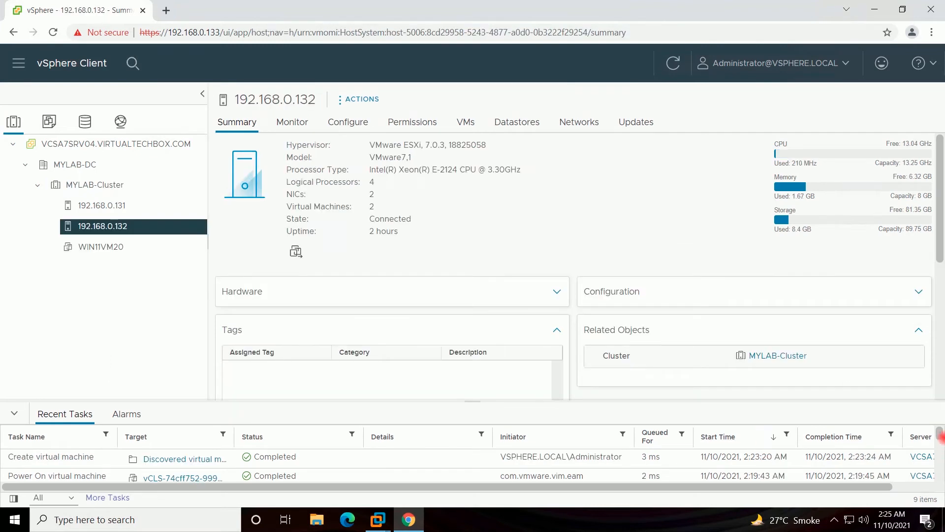
left_click(97, 249)
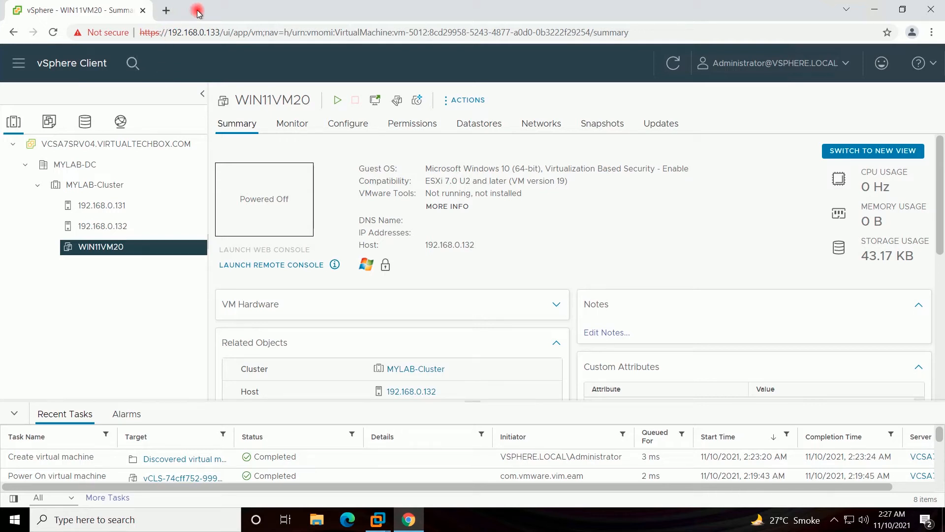
left_click(167, 10)
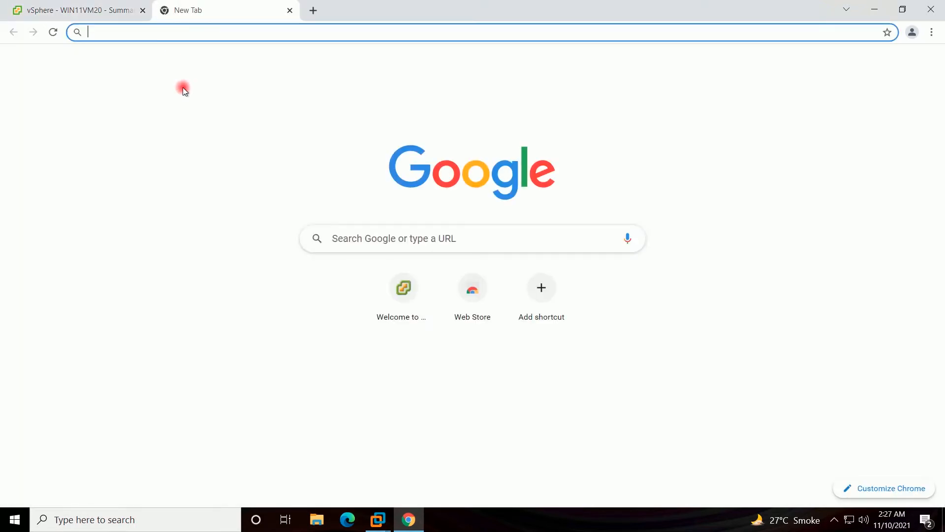
- Load the Download Windows 11 page, dismissing the Edge banner and All Microsoft menu
type("https://www.microsoft.com/en-in/software-download/windows11")
key("Return")
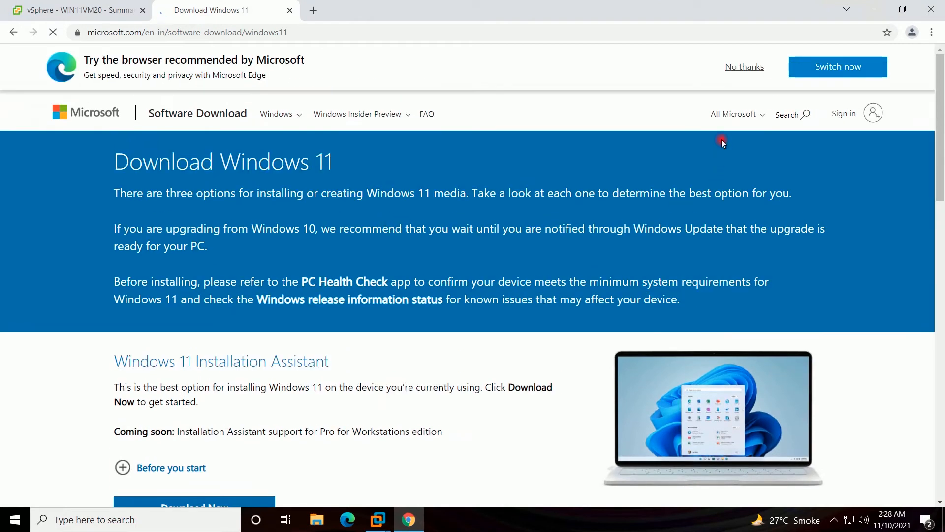
left_click(741, 68)
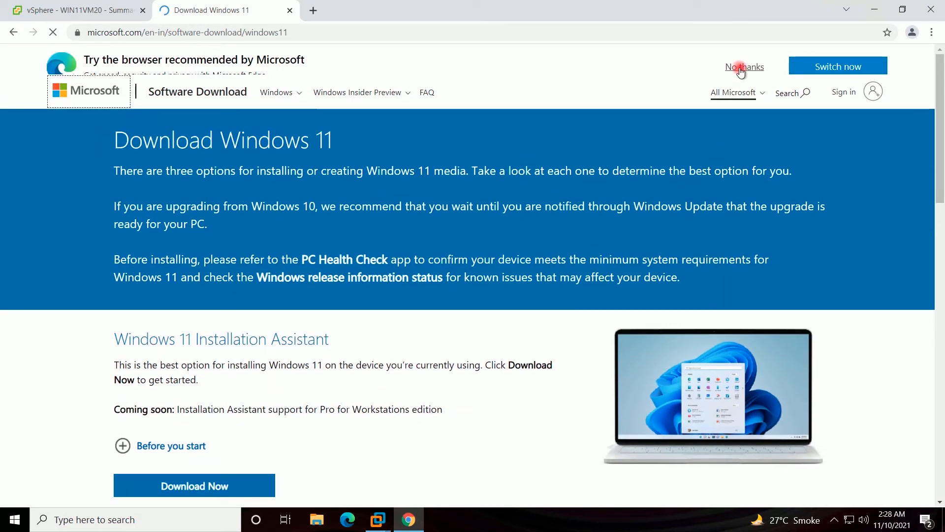
left_click(739, 69)
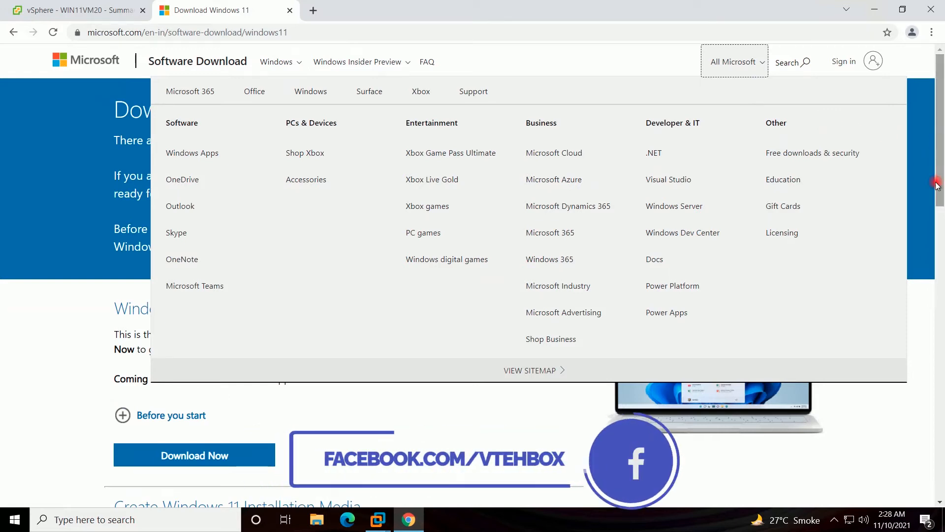
left_click(920, 306)
left_click_drag(941, 174, 941, 332)
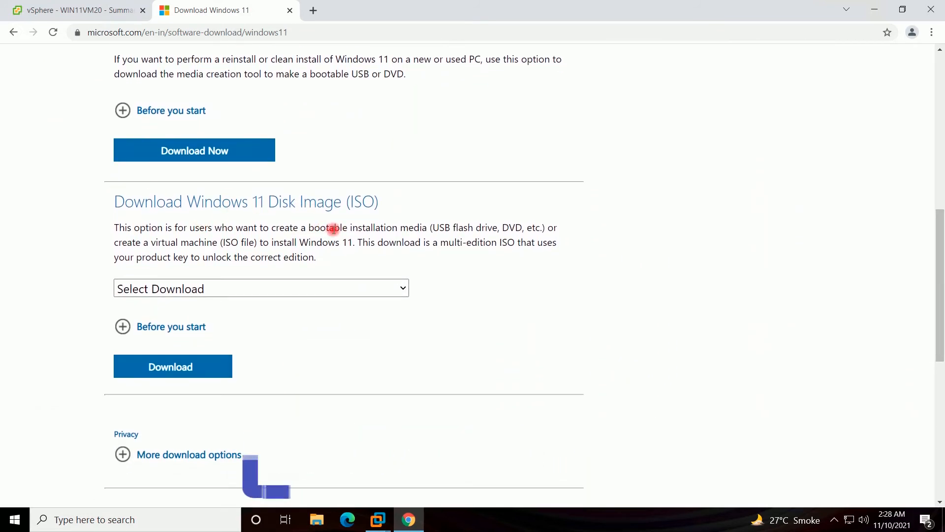
- Choose Windows 11 under Download Windows 11 Disk Image (ISO)
left_click(392, 293)
left_click(365, 323)
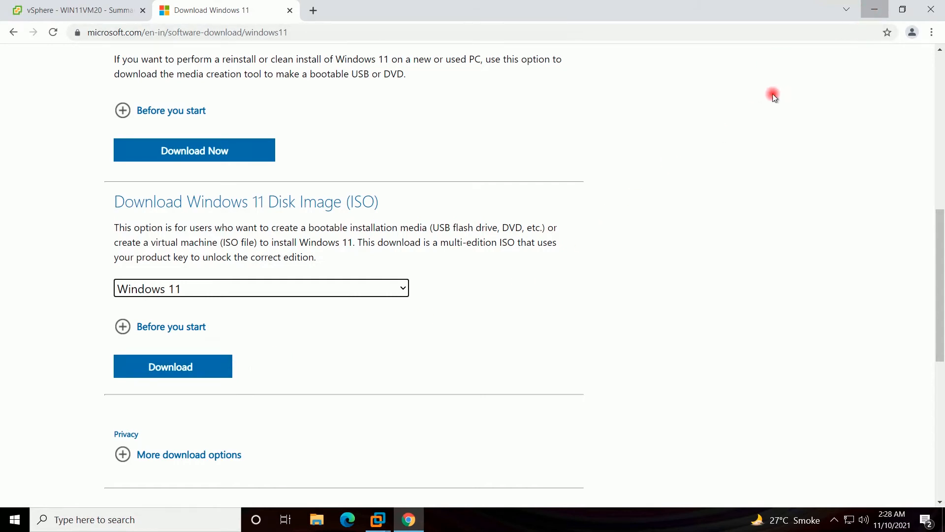
left_click(874, 9)
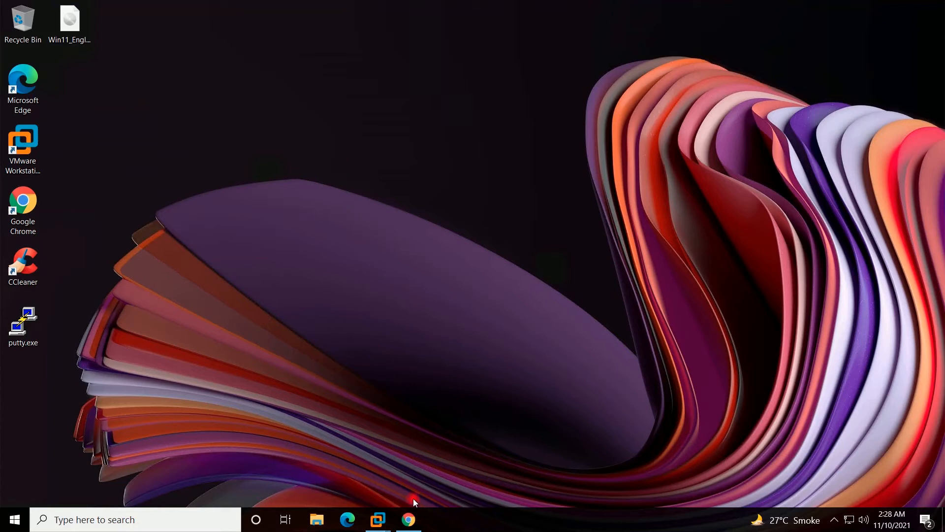
left_click(409, 521)
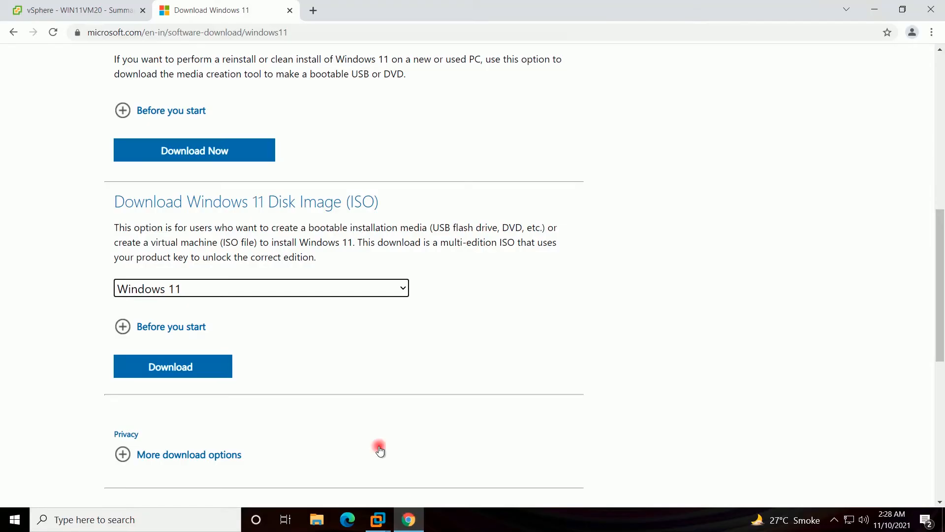
- Back in vSphere Client, open Edit Settings for WIN11VM20
left_click(91, 12)
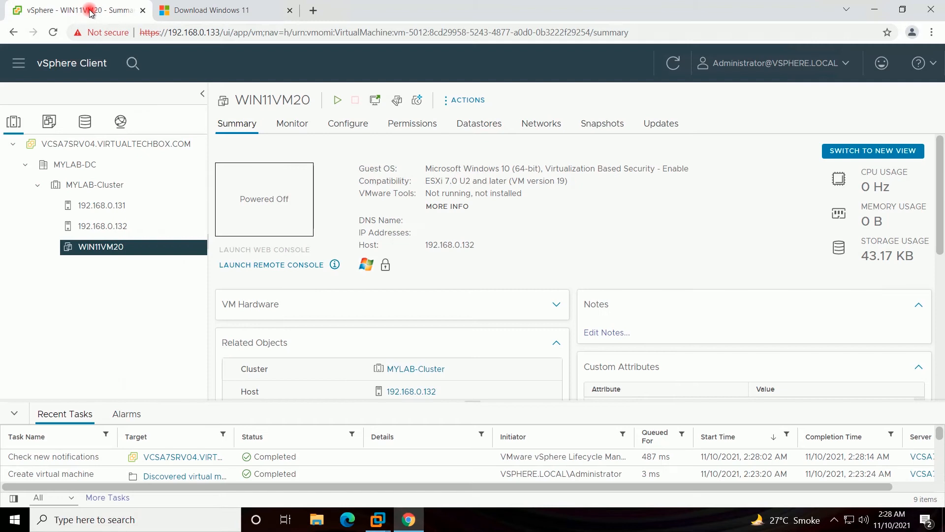
left_click(123, 250)
left_click(119, 251)
right_click(118, 250)
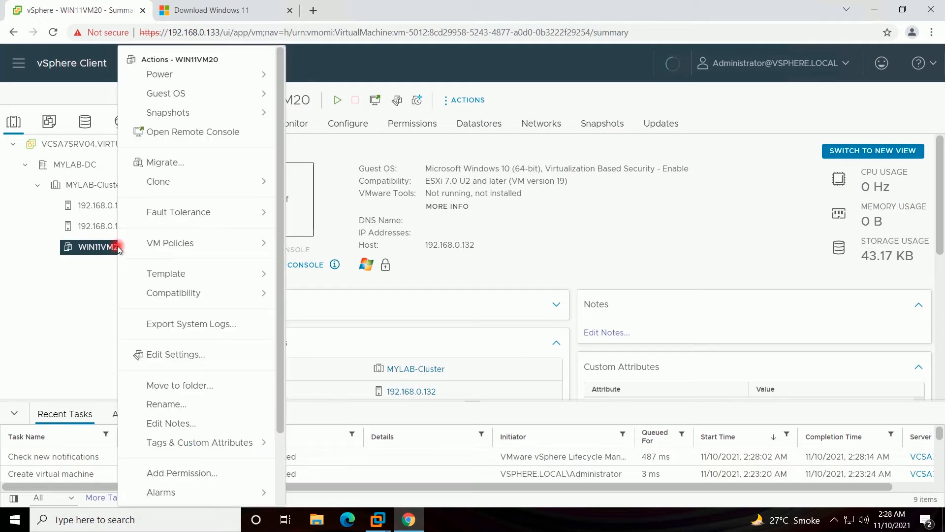
left_click(157, 355)
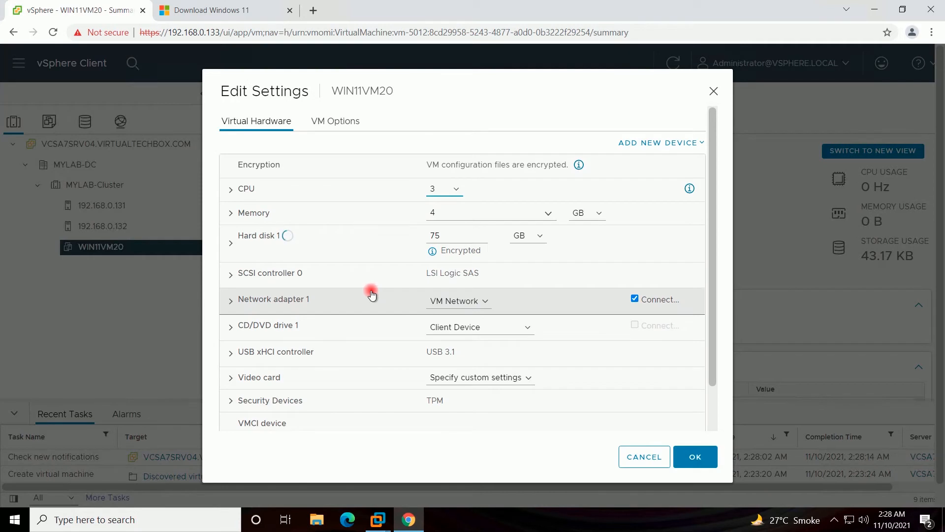
- Set CD/DVD drive 1 to use a Datastore ISO File
left_click(233, 328)
left_click(232, 327)
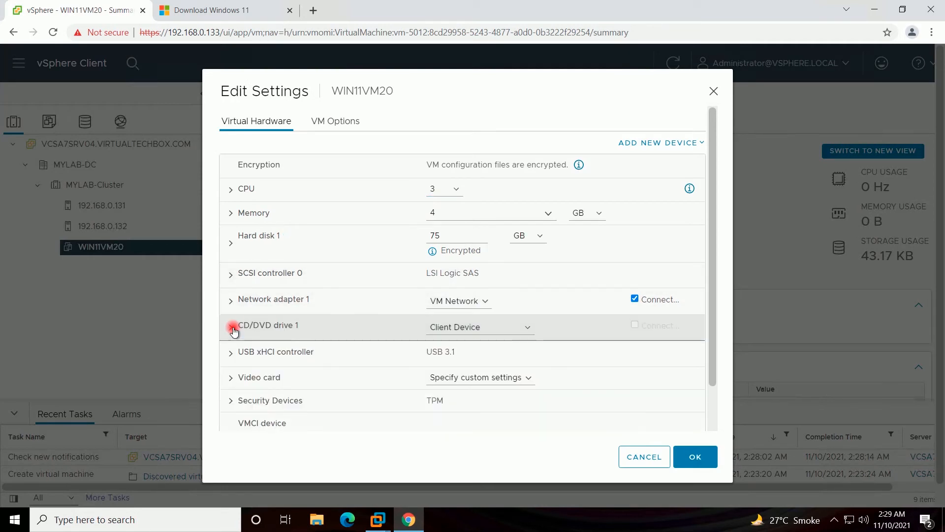
left_click(521, 331)
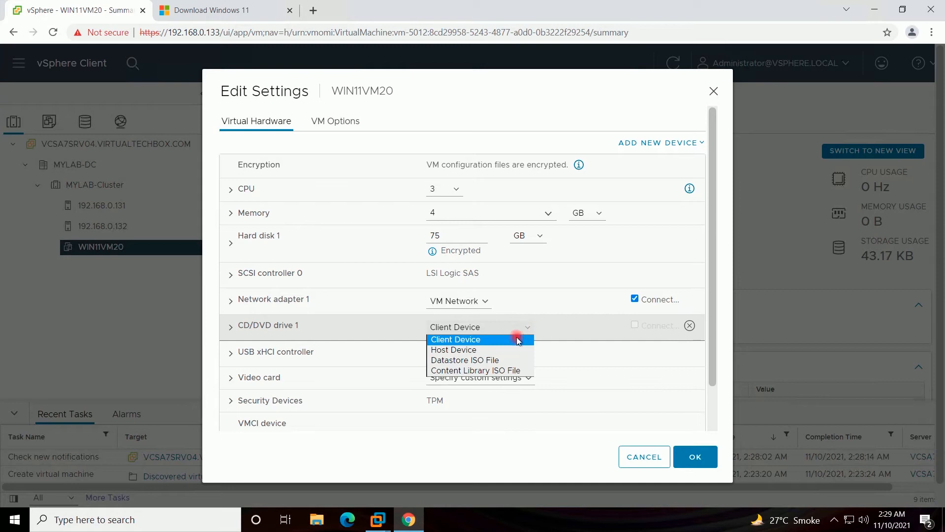
left_click(506, 360)
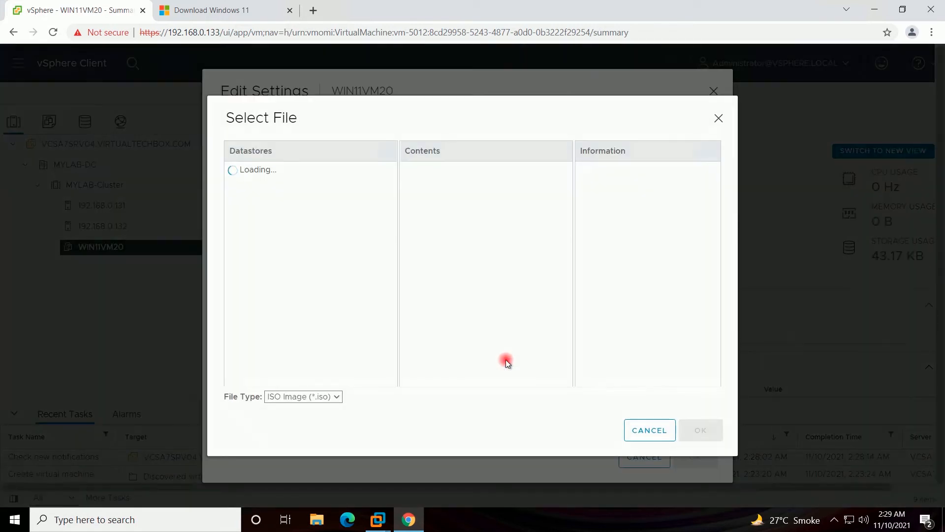
- Mount Win11_English_x64.iso from LUN-03 on CD/DVD drive 1, set it to connect, and save
left_click(249, 171)
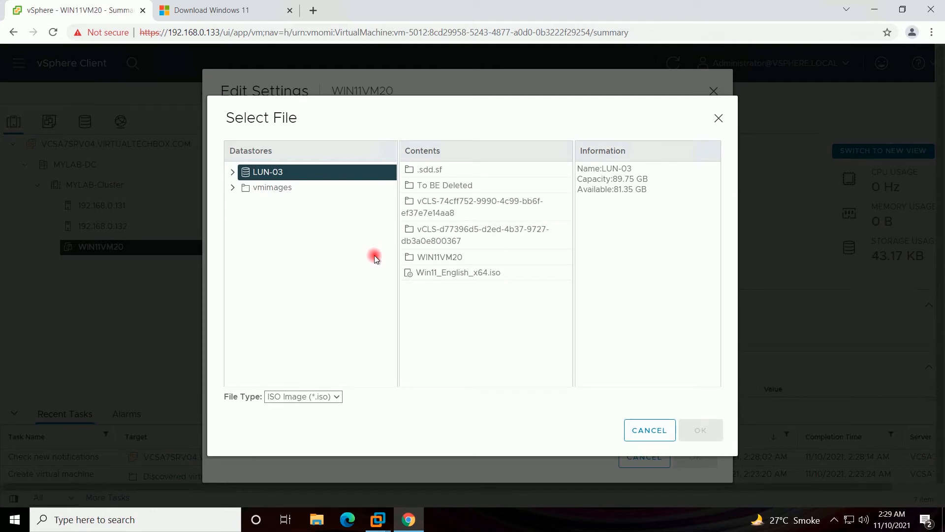
left_click(429, 276)
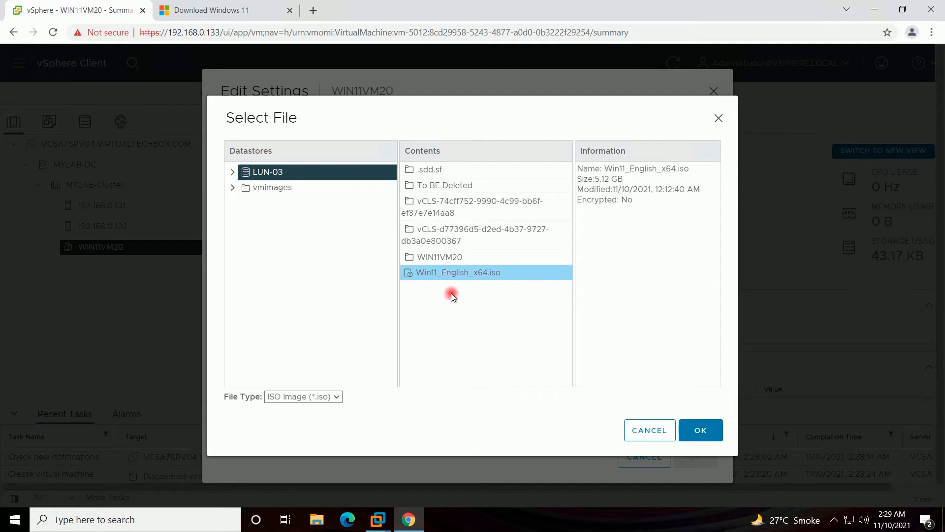
left_click(701, 432)
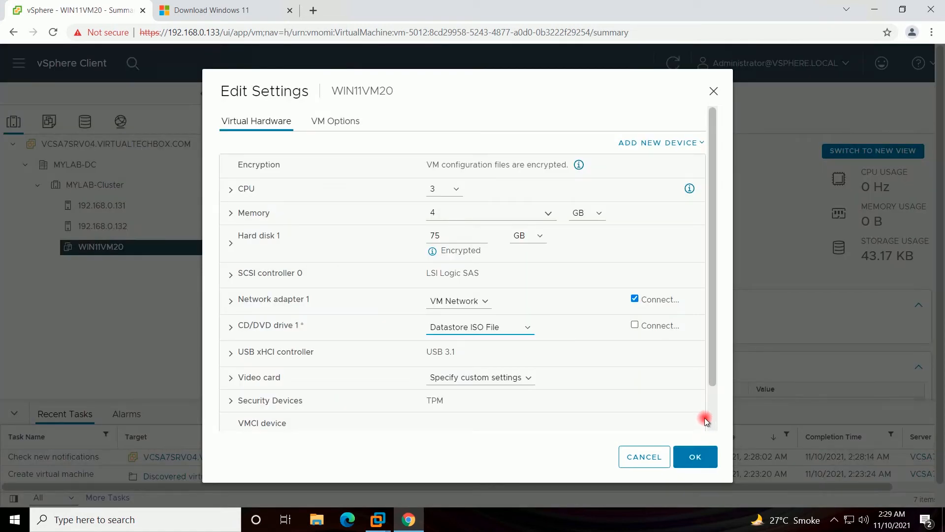
left_click(634, 325)
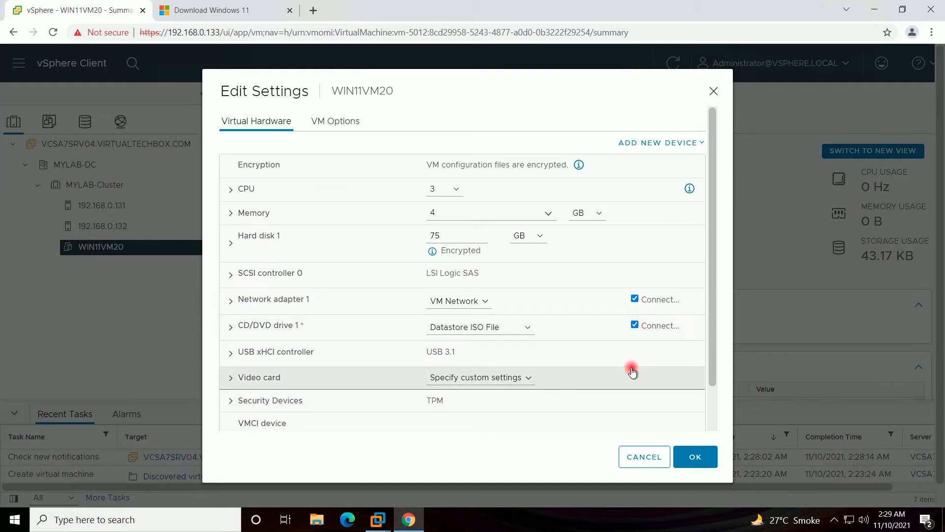
left_click(694, 459)
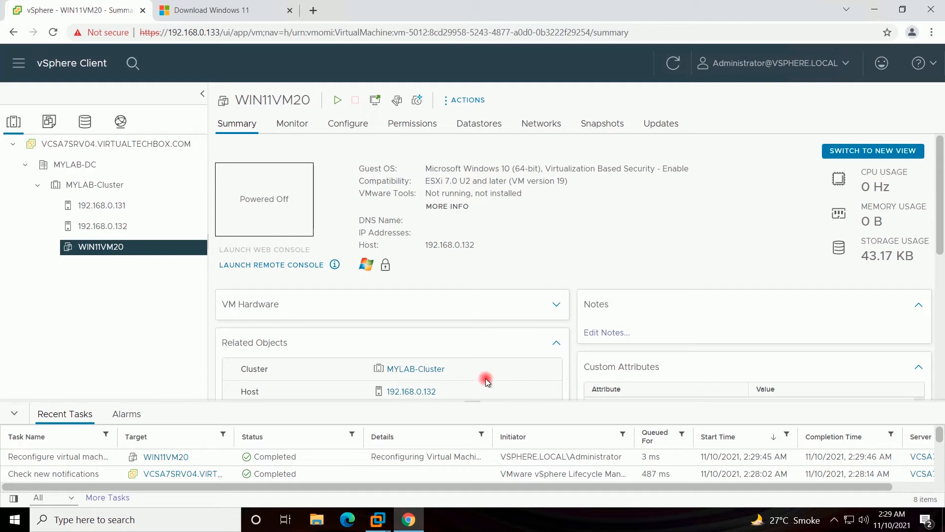
- Power on WIN11VM20 and launch its Web Console in a new tab
right_click(117, 252)
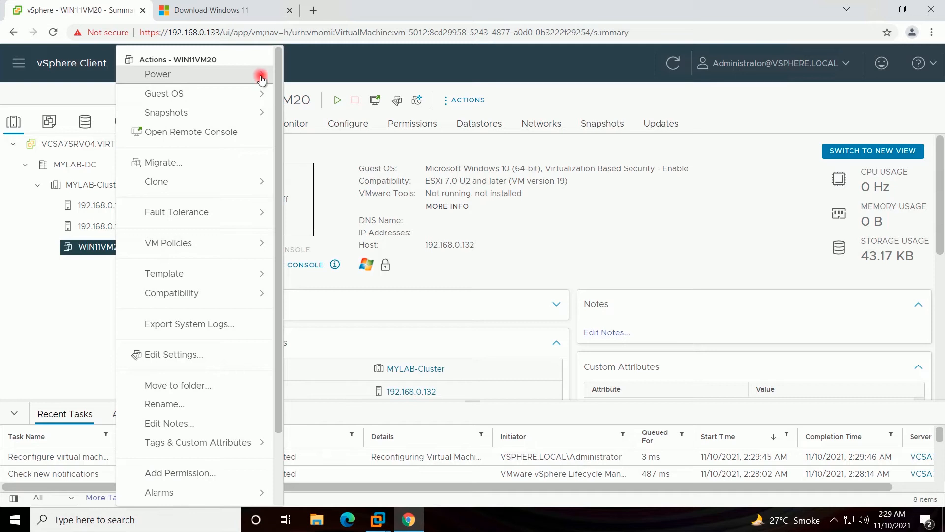
mouse_move(262, 78)
left_click(290, 85)
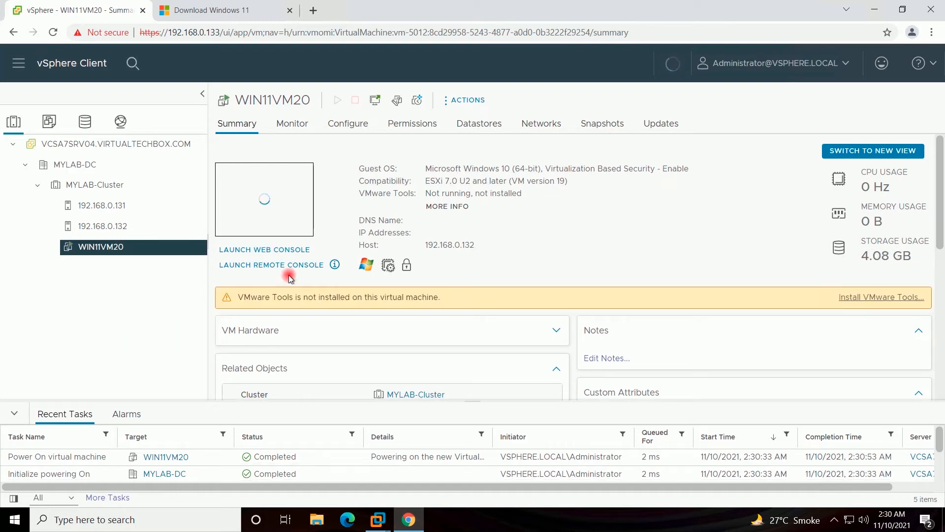
left_click(375, 101)
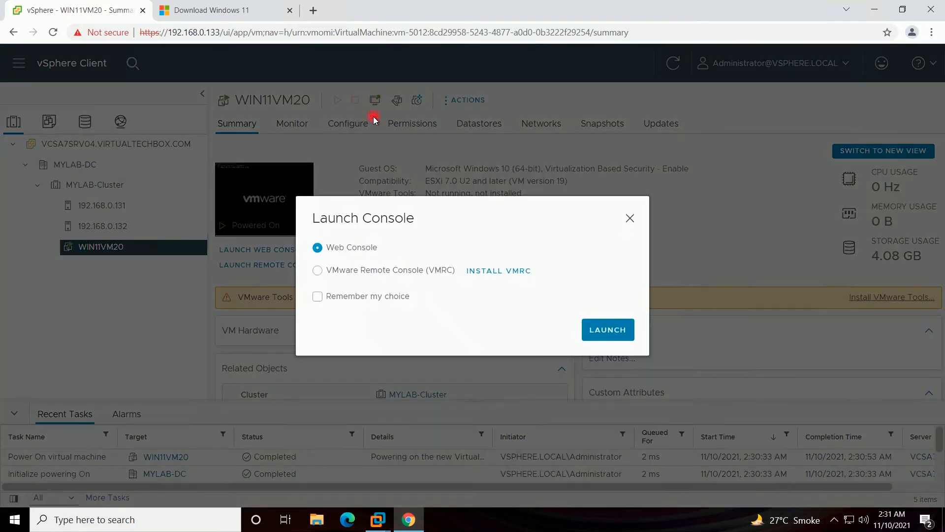
left_click(597, 330)
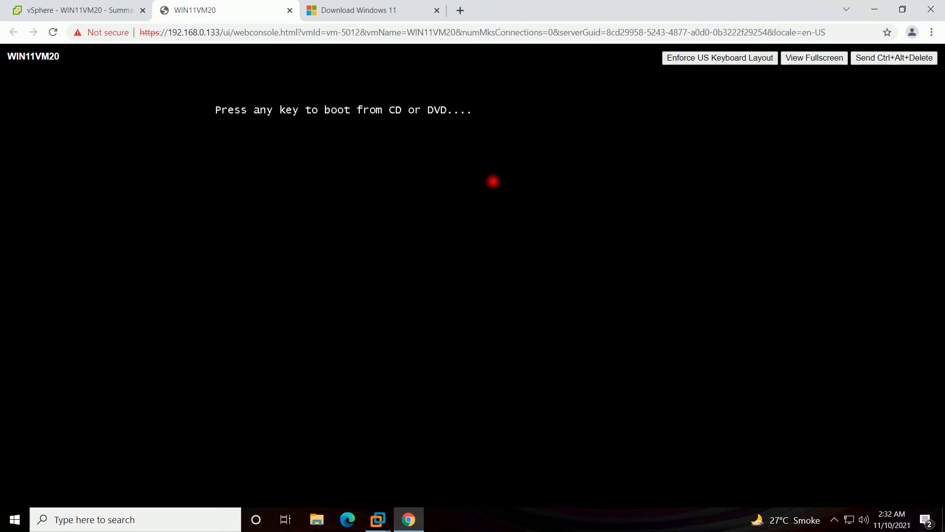
- Boot WIN11VM20 from the install disc at the boot prompt
key("Return")
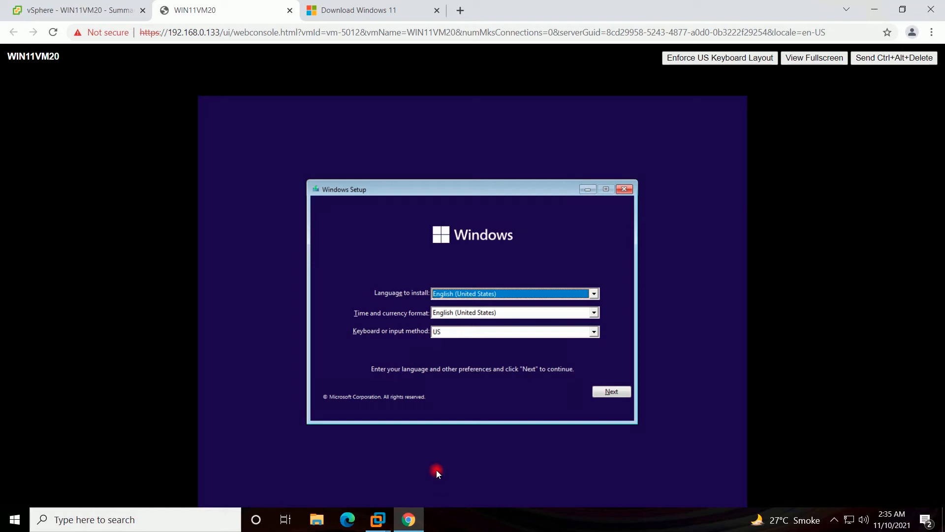
- Keep the default language and keyboard, start the install, and skip the product key
left_click(611, 392)
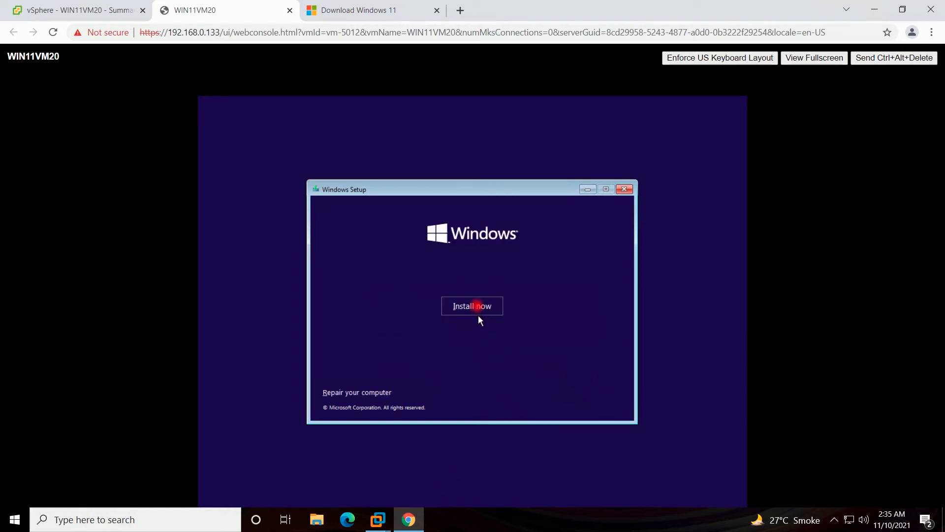
left_click(477, 306)
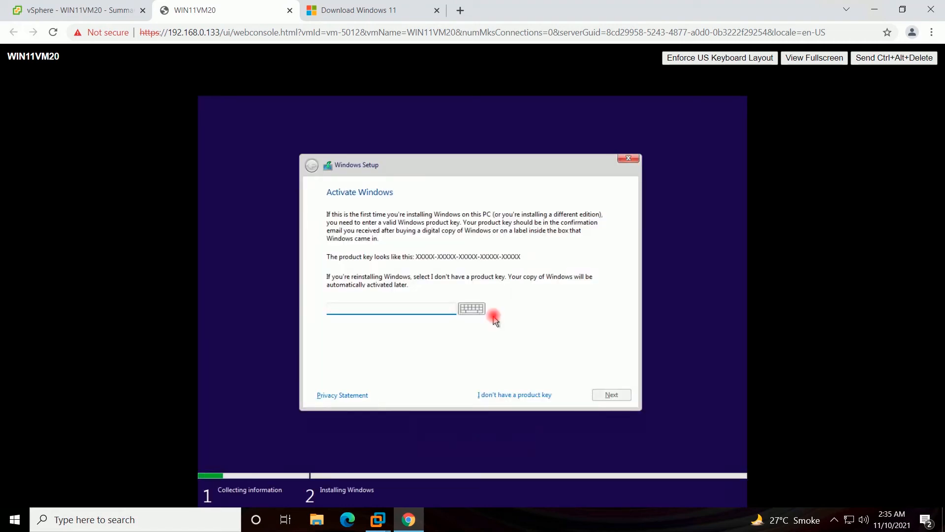
left_click(494, 400)
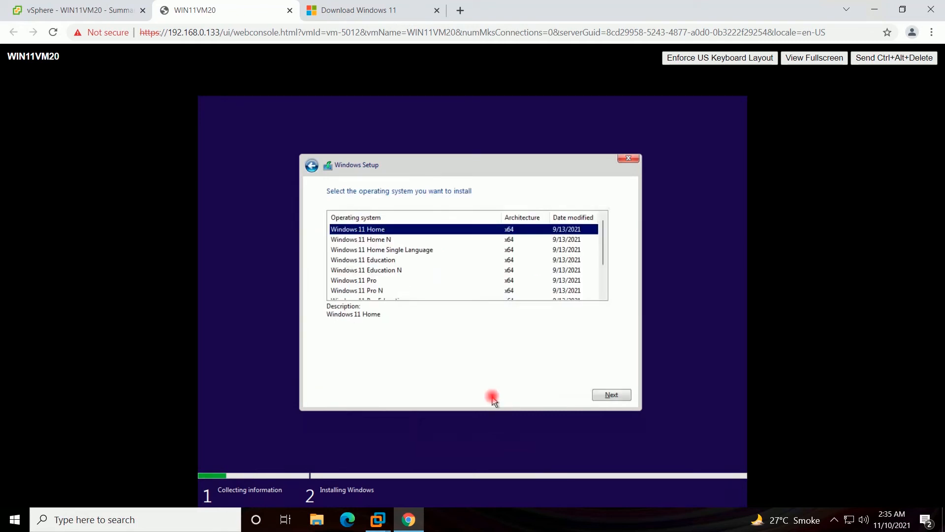
- Choose the Windows 11 Pro edition and accept the license terms
left_click(360, 281)
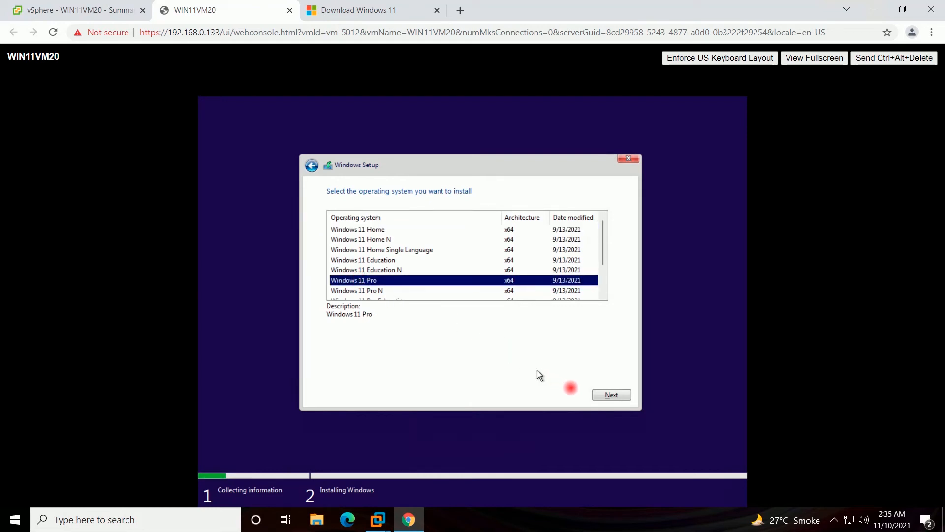
left_click(597, 399)
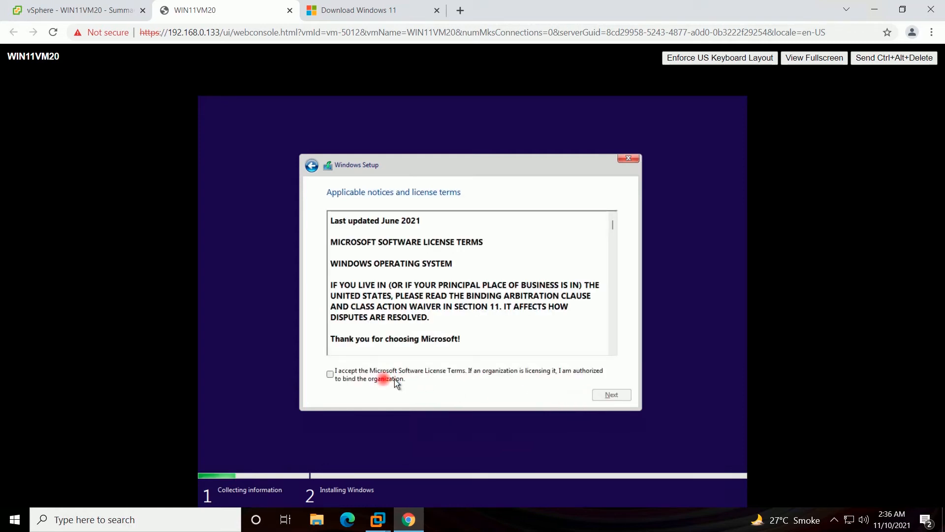
left_click(370, 381)
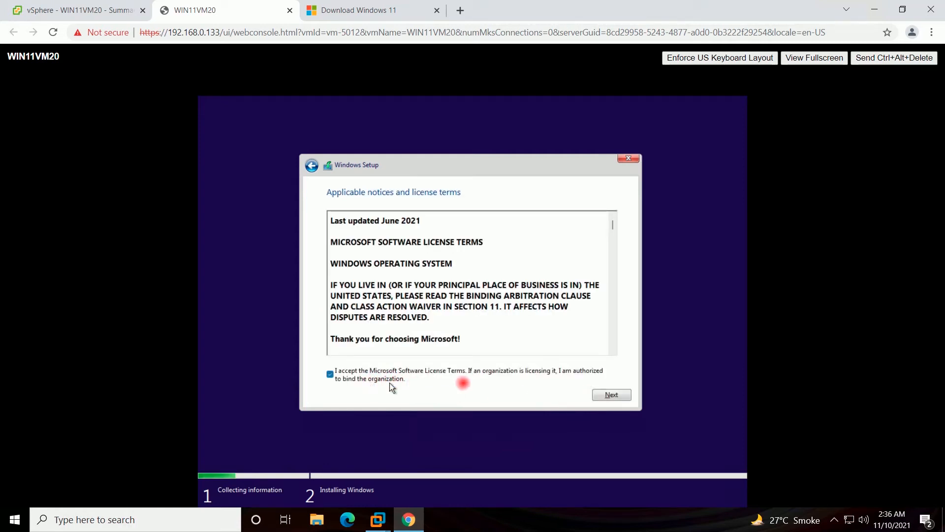
left_click(604, 397)
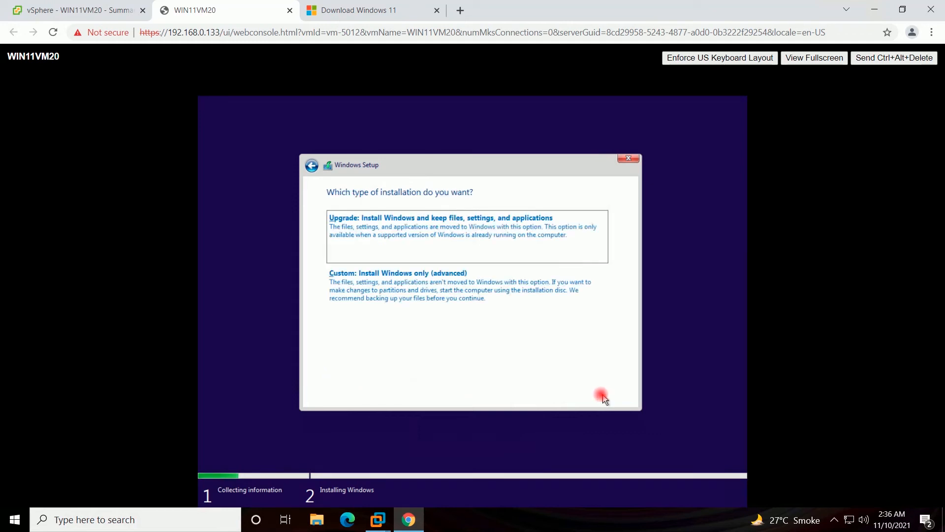
- Run a custom install on a new 76800 MB partition on Drive 0, installing to Partition 3
left_click(417, 290)
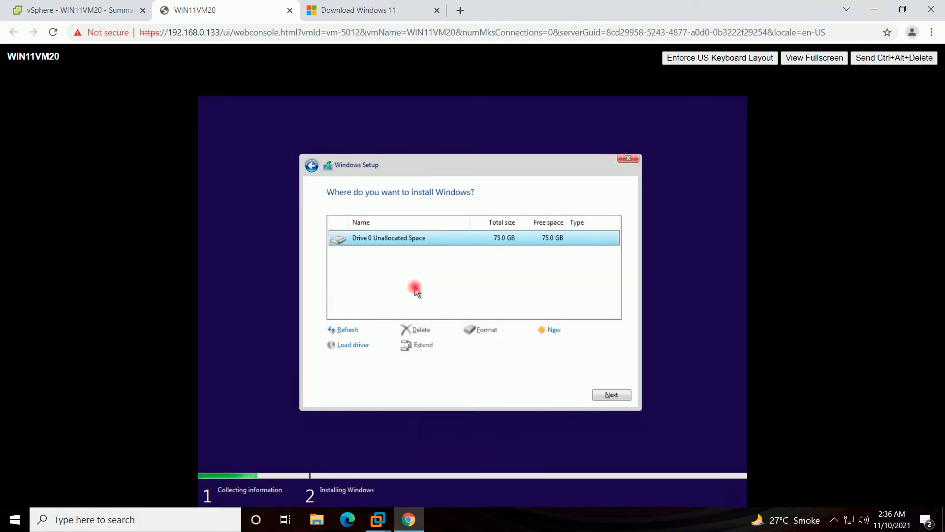
left_click(552, 329)
left_click(567, 347)
left_click(544, 346)
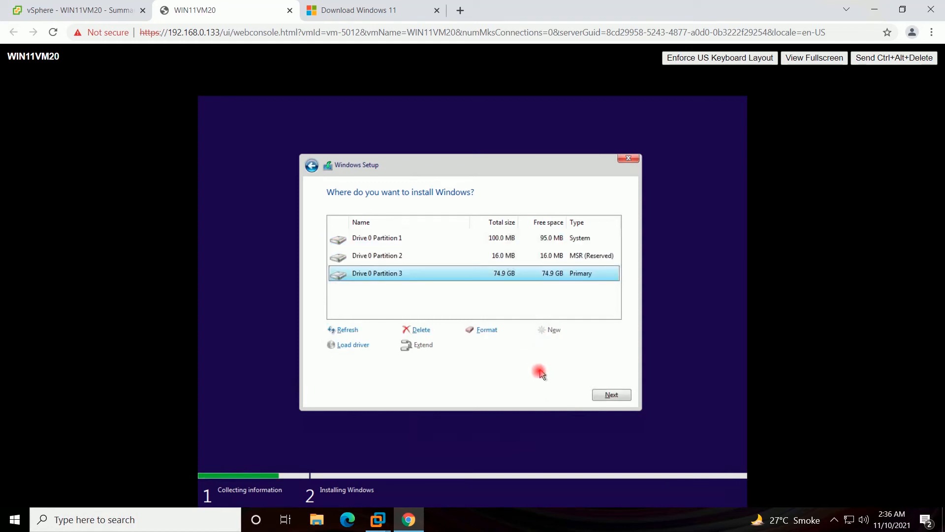
left_click(611, 397)
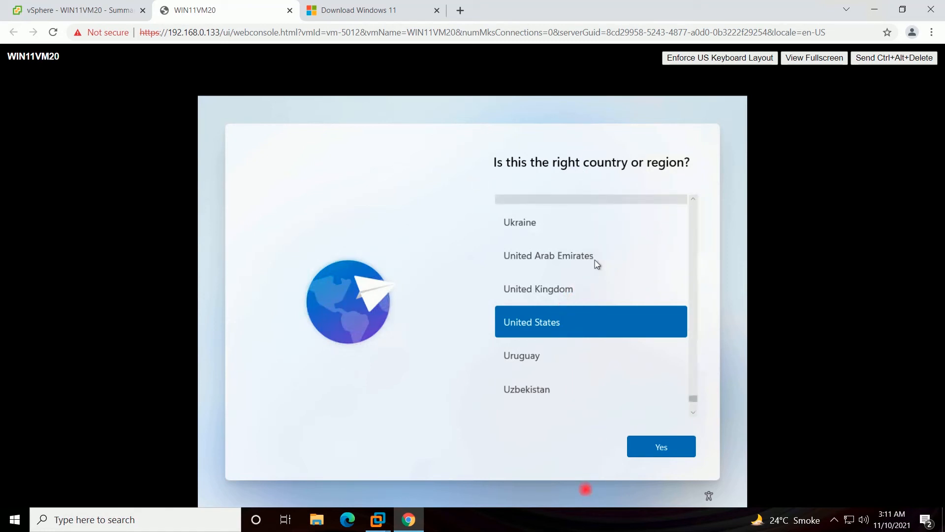
- Confirm United States and the US keyboard, with no second layout
left_click(640, 451)
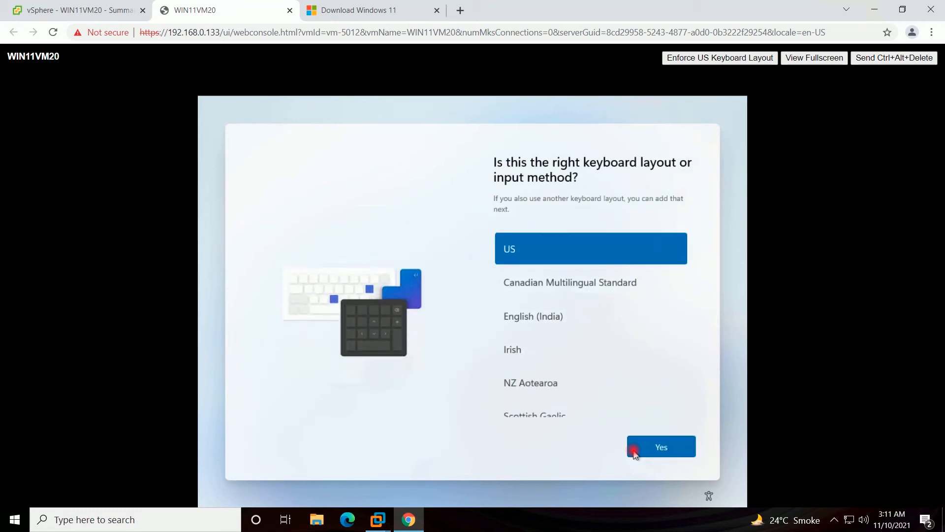
left_click(634, 451)
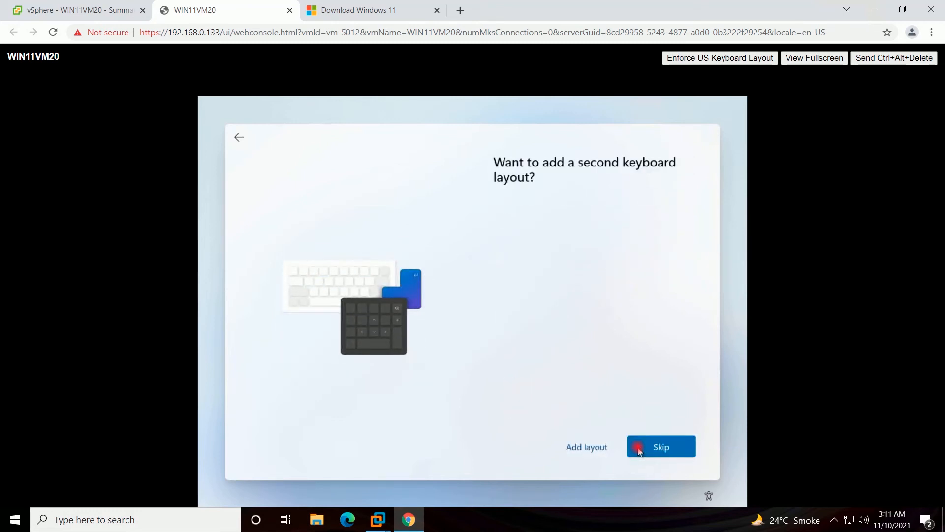
left_click(638, 451)
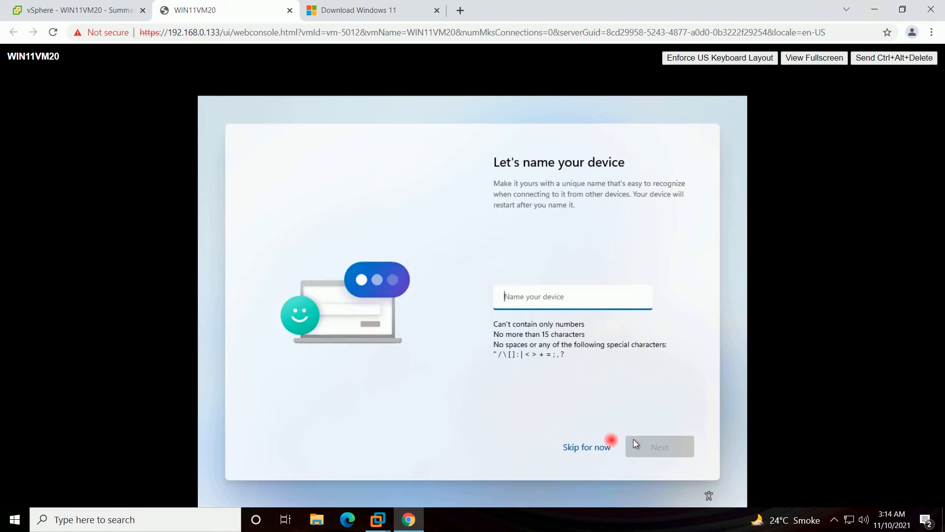
- Skip naming the device and set it up for personal use
left_click(586, 448)
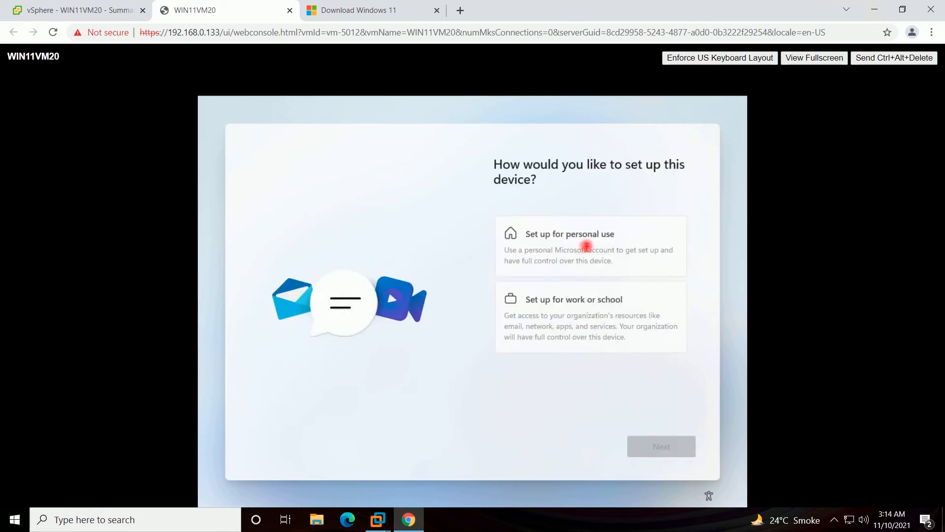
left_click(587, 245)
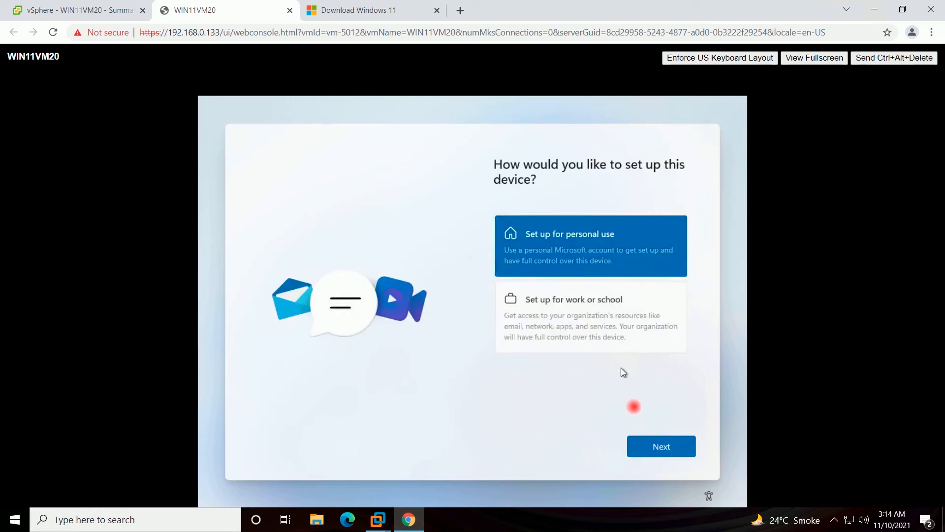
left_click(646, 444)
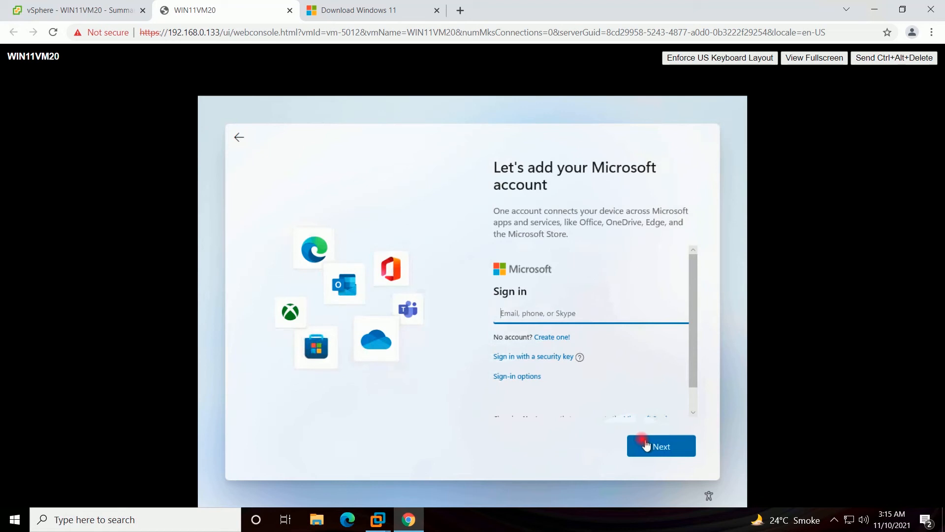
- Sign in with the Microsoft account e-mail and password
left_click(645, 445)
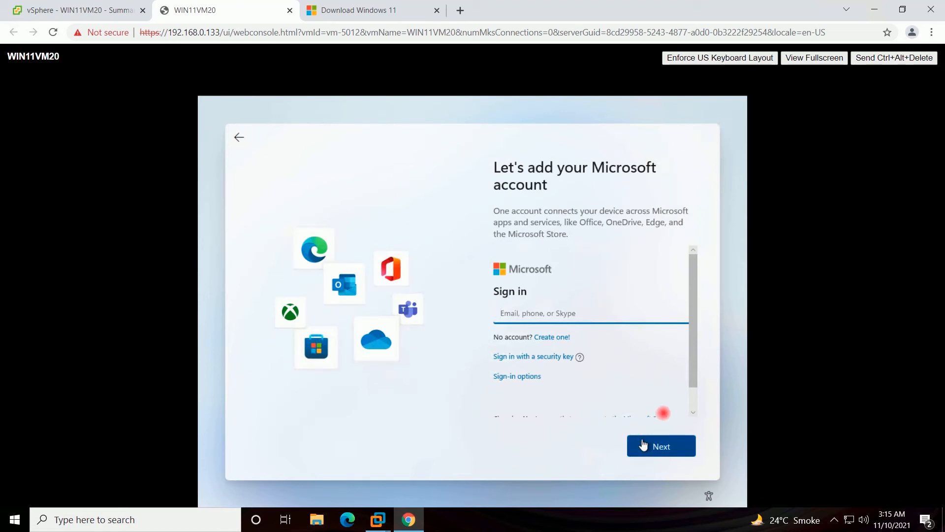
left_click(532, 320)
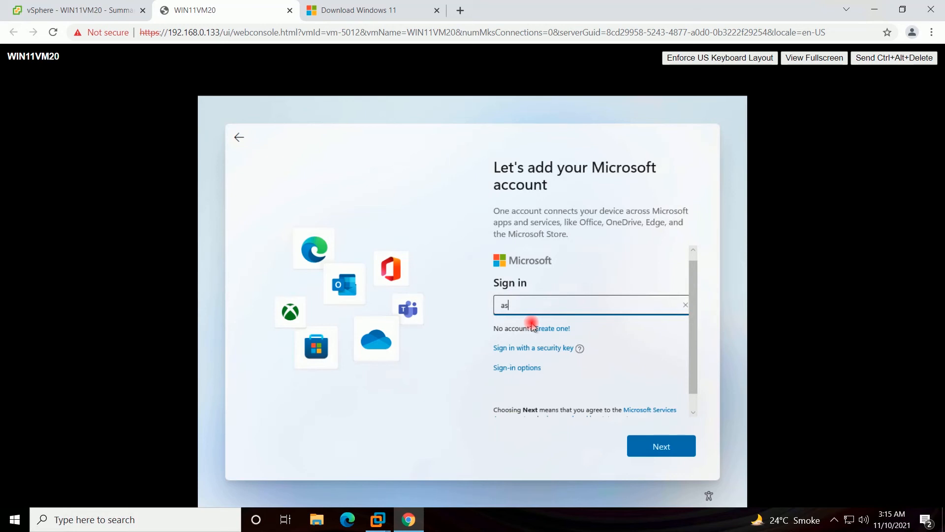
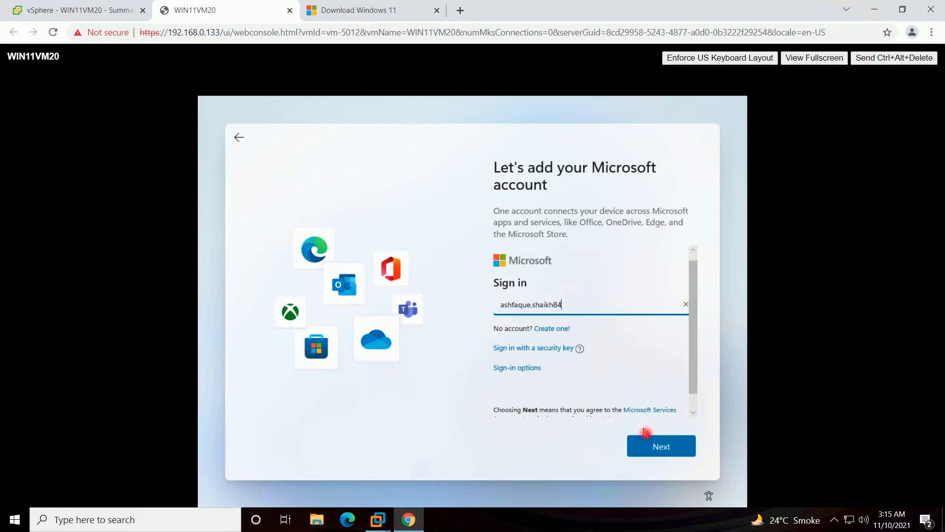
left_click(652, 452)
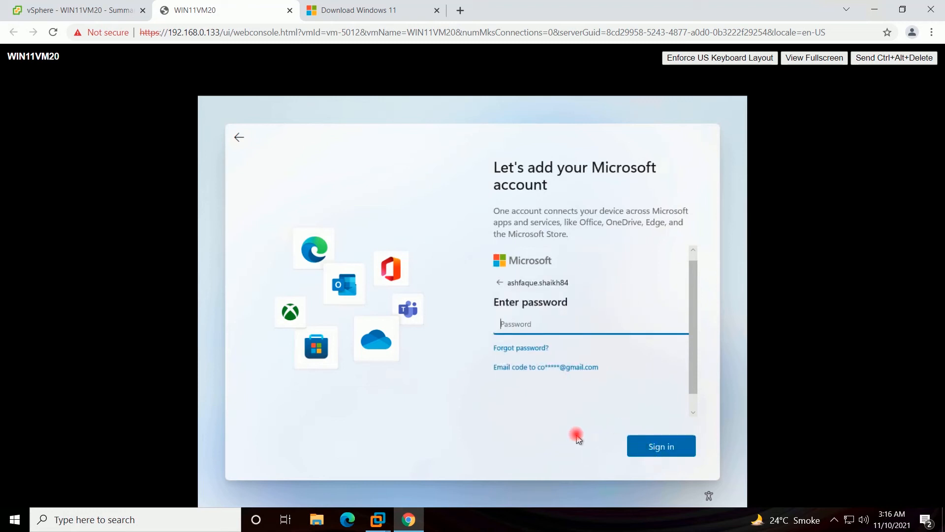
type("•••")
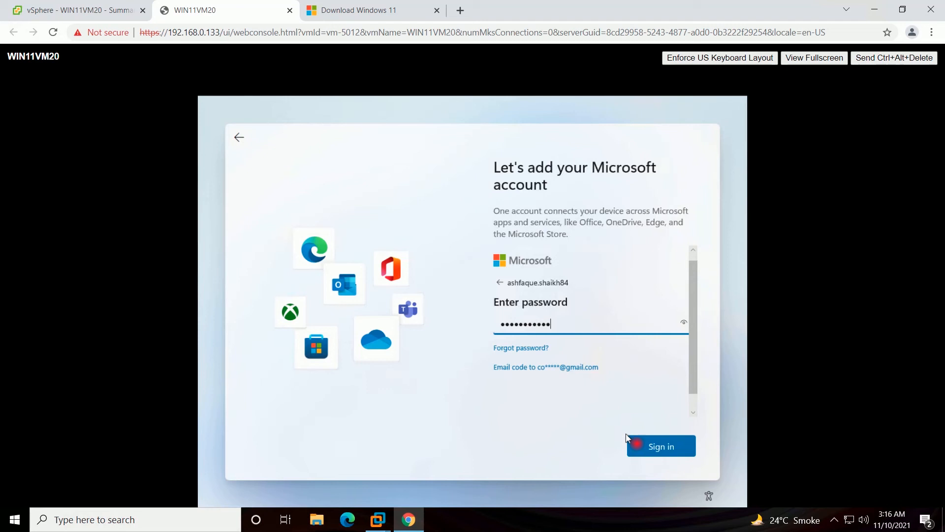
left_click(636, 447)
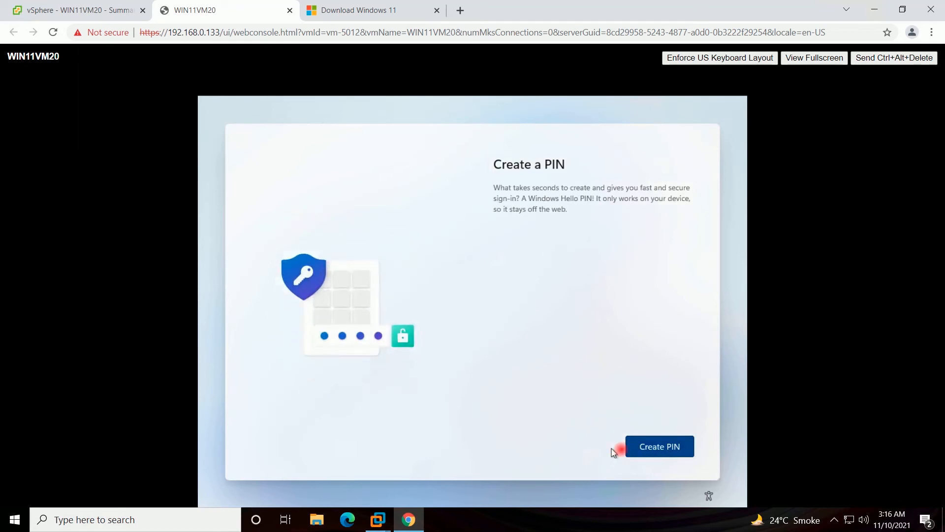
- Create a Windows Hello PIN and confirm it
left_click(646, 451)
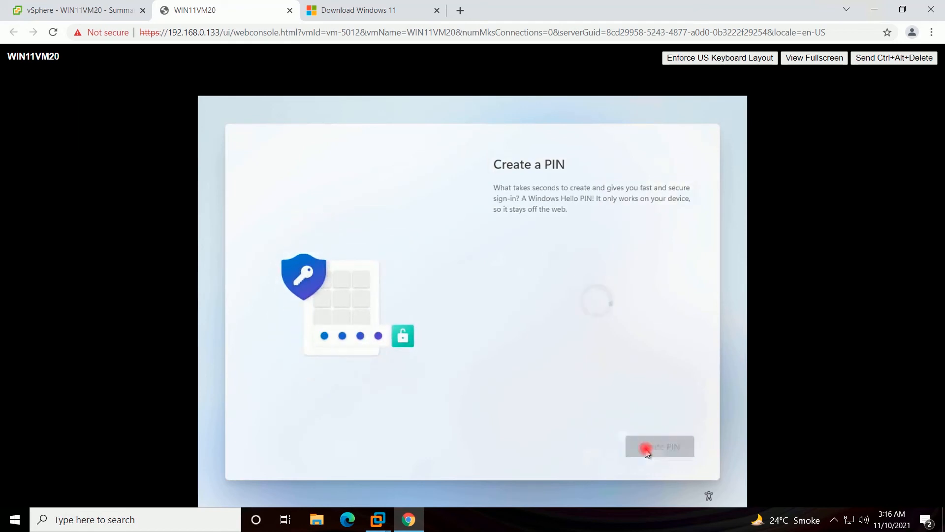
type("1234")
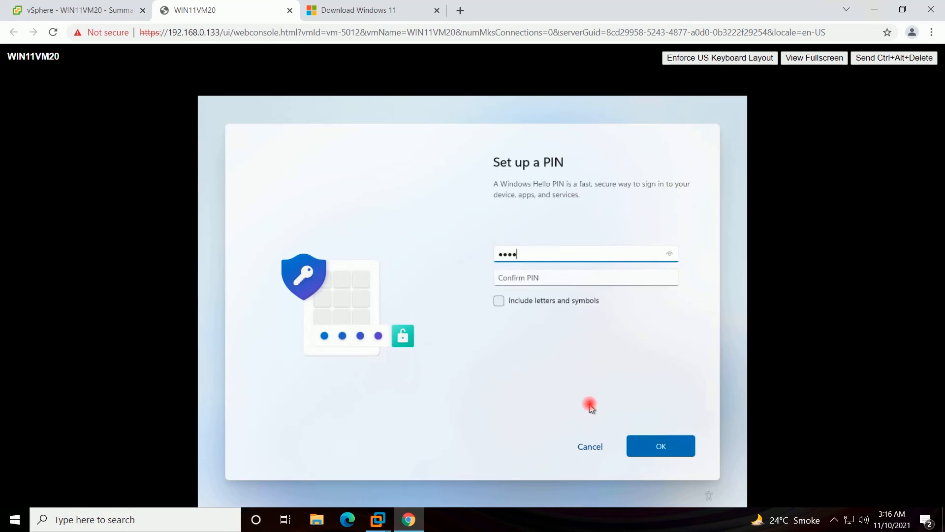
key("Tab")
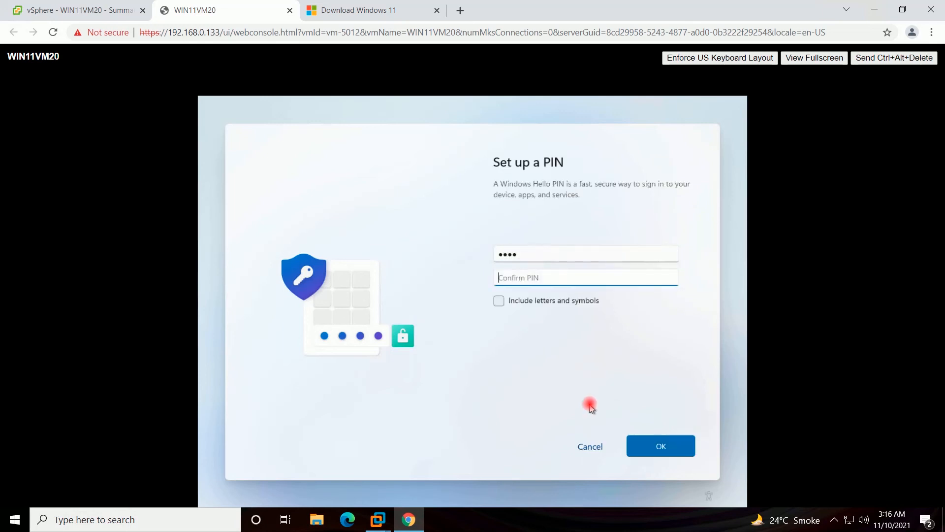
type("1")
left_click(645, 451)
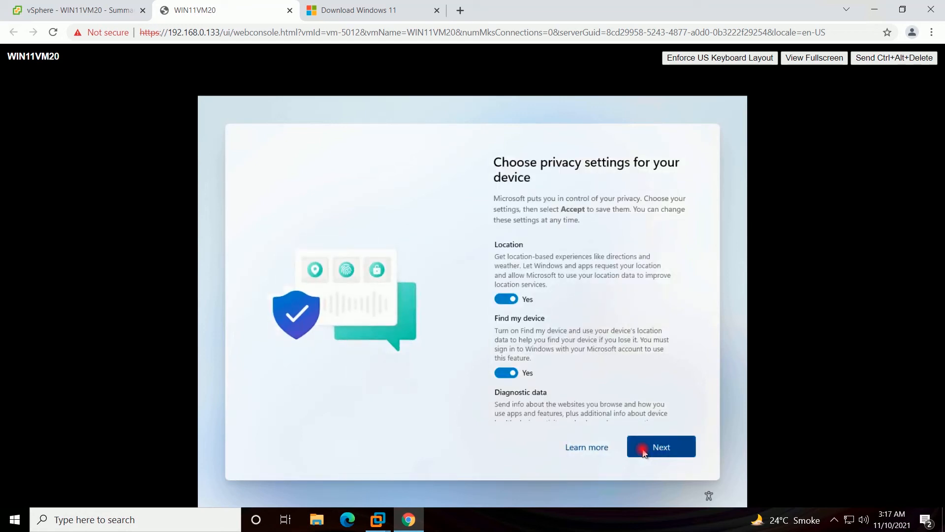
- Accept the privacy settings with every option left on
left_click(643, 449)
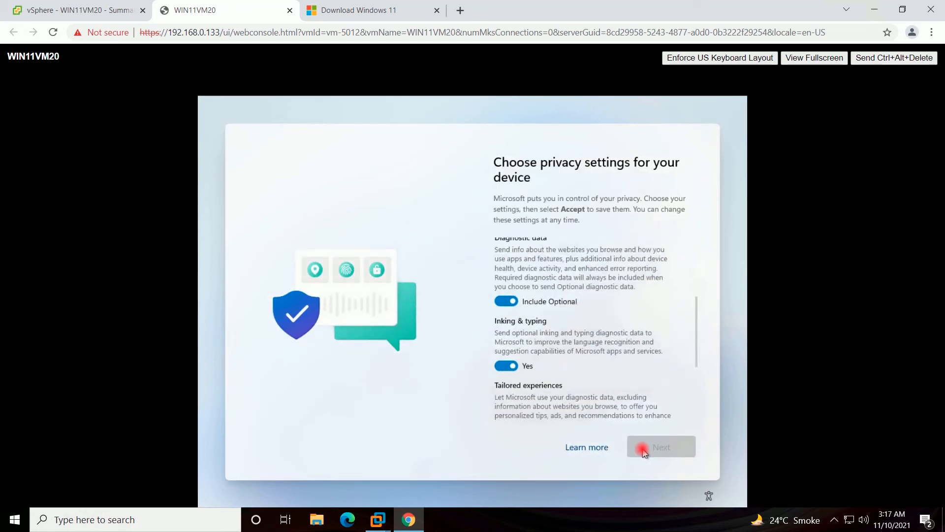
left_click(644, 448)
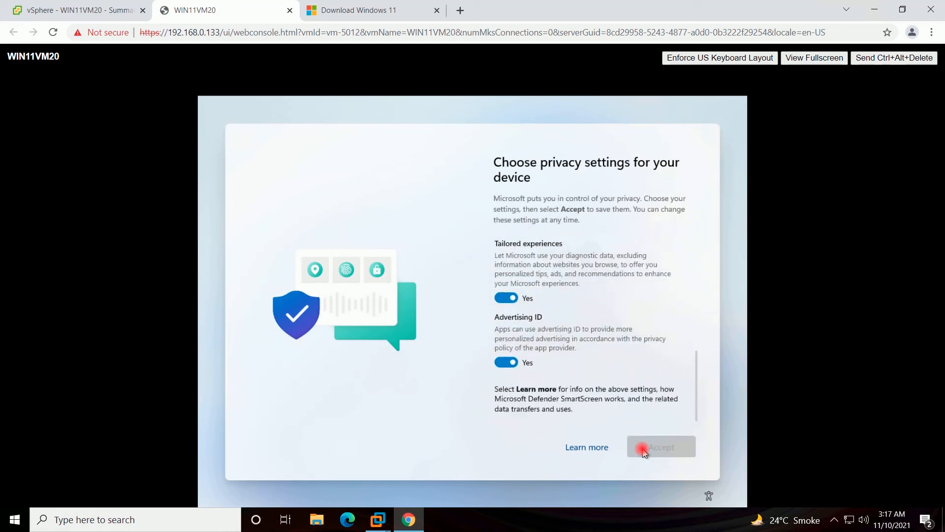
left_click(644, 449)
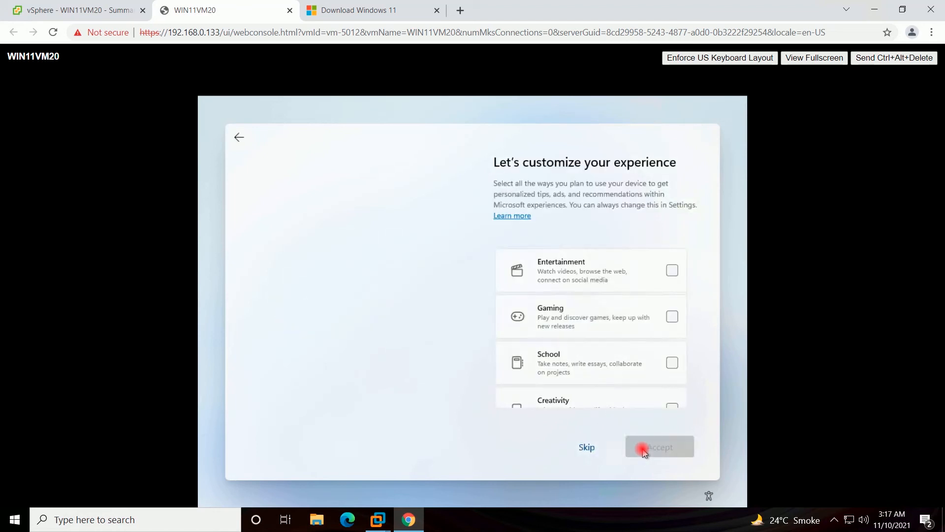
- Skip customization, decline the OneDrive backup, and refuse the Microsoft 365 trial
left_click(588, 446)
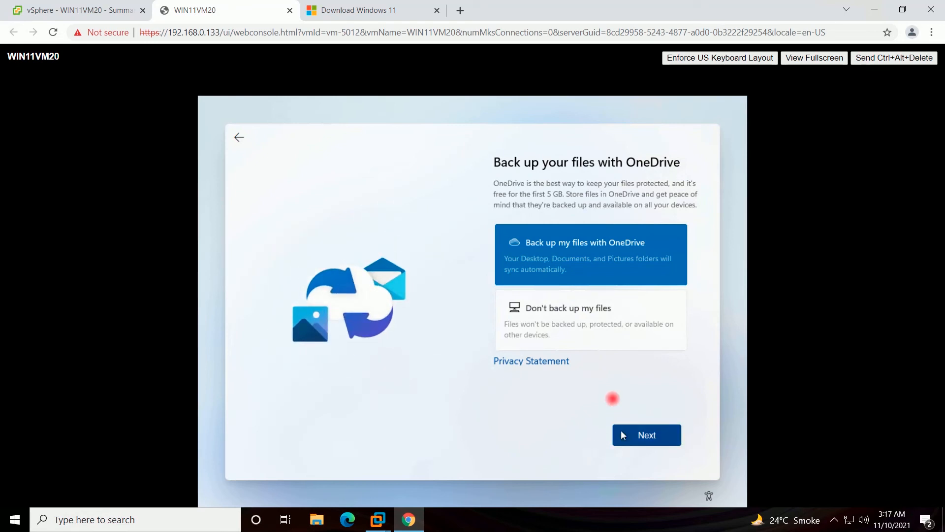
left_click(598, 337)
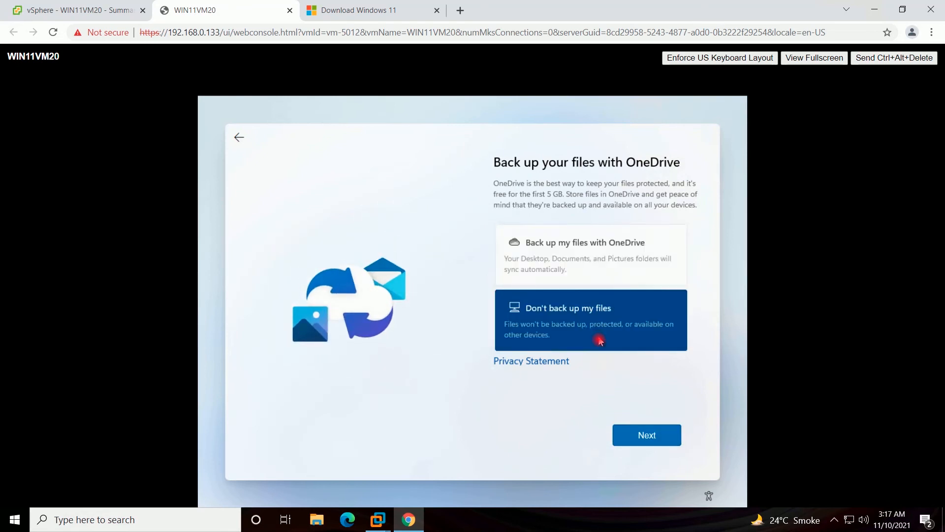
left_click(631, 435)
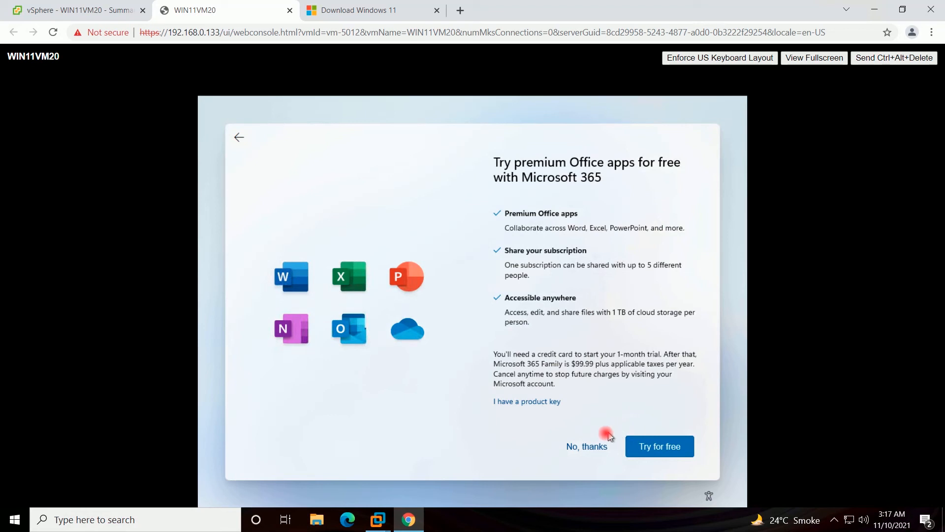
left_click(600, 447)
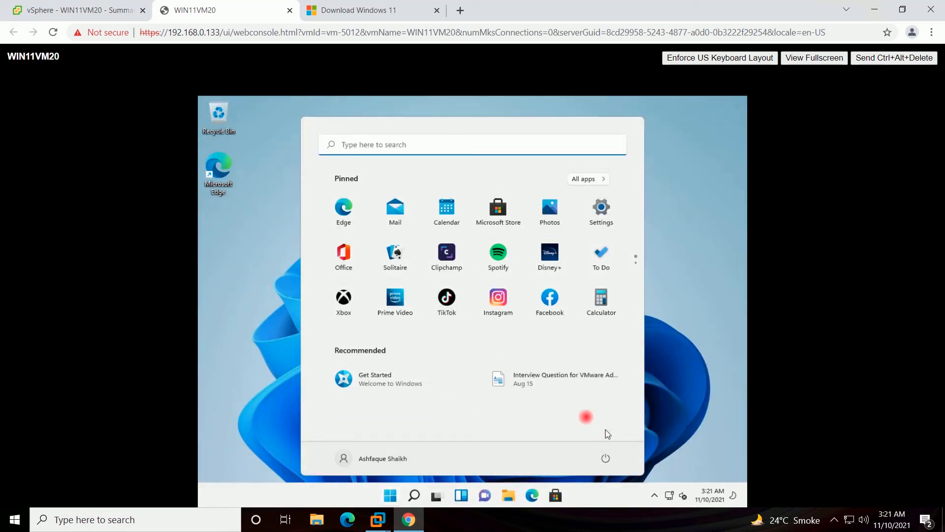
- Close the Start menu, refresh the VM desktop, and search Start for 'run'
left_click(673, 341)
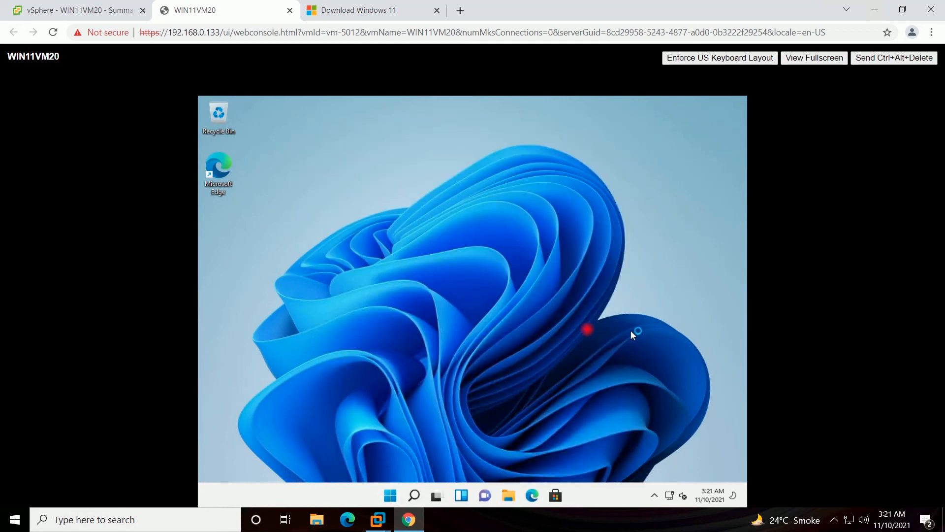
right_click(453, 247)
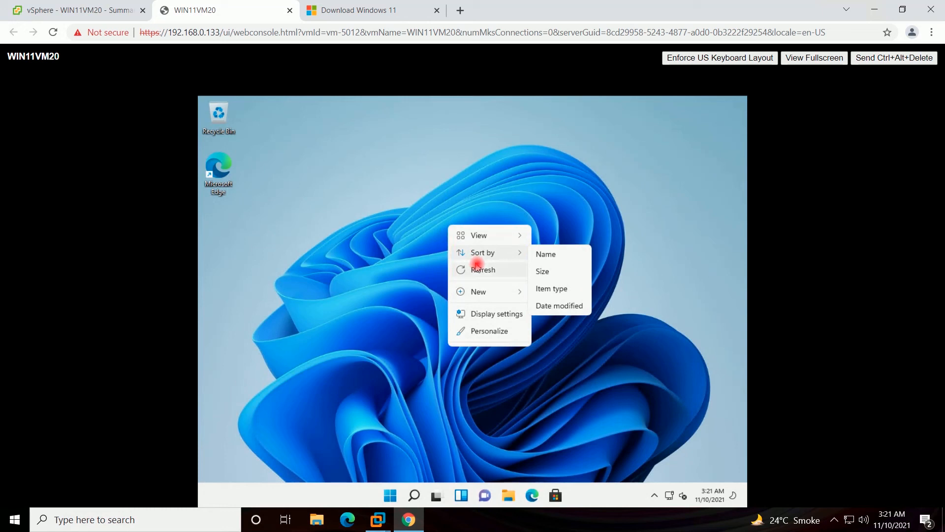
left_click(477, 269)
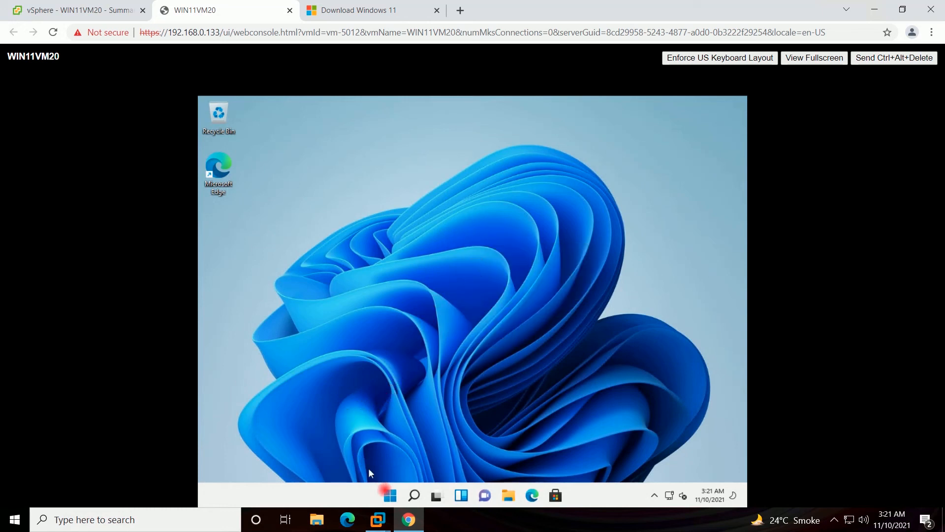
left_click(391, 496)
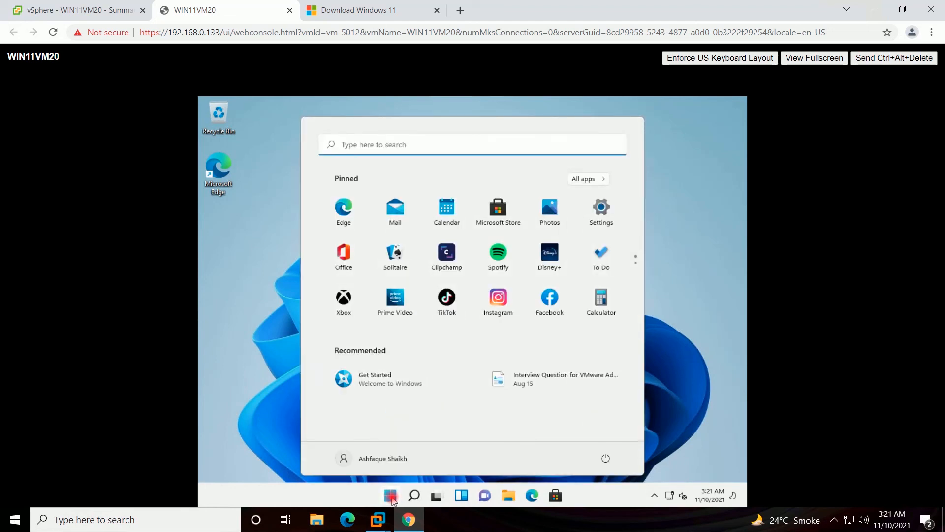
type("run")
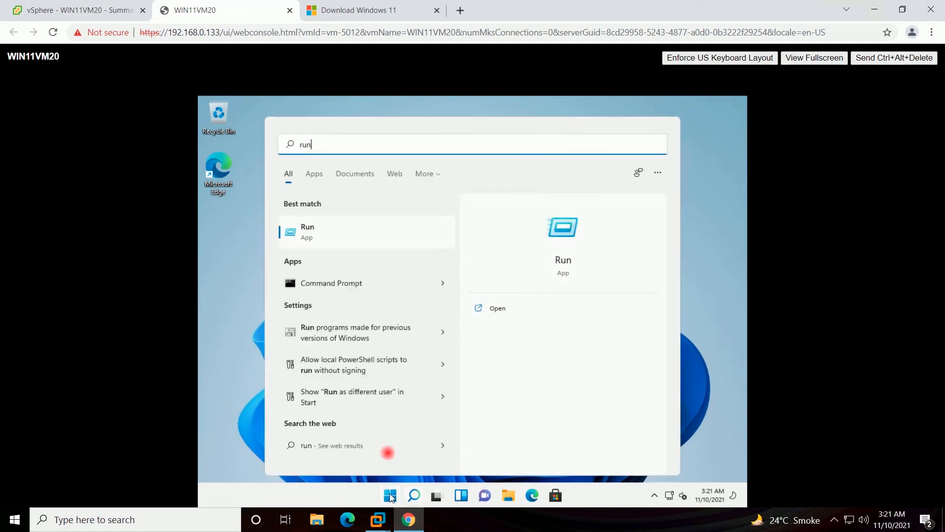
- Open cmd through Run, ping google.com, then minimize the command prompt
left_click(555, 257)
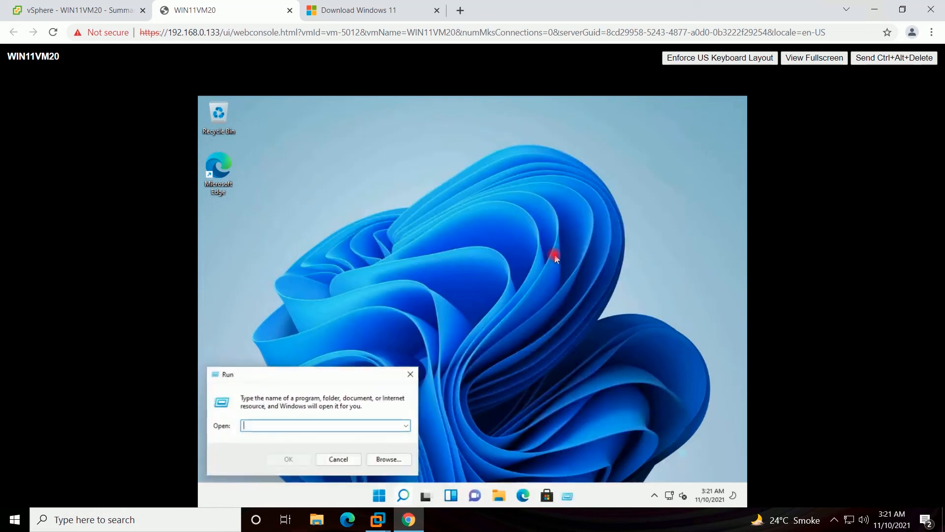
type("cmd")
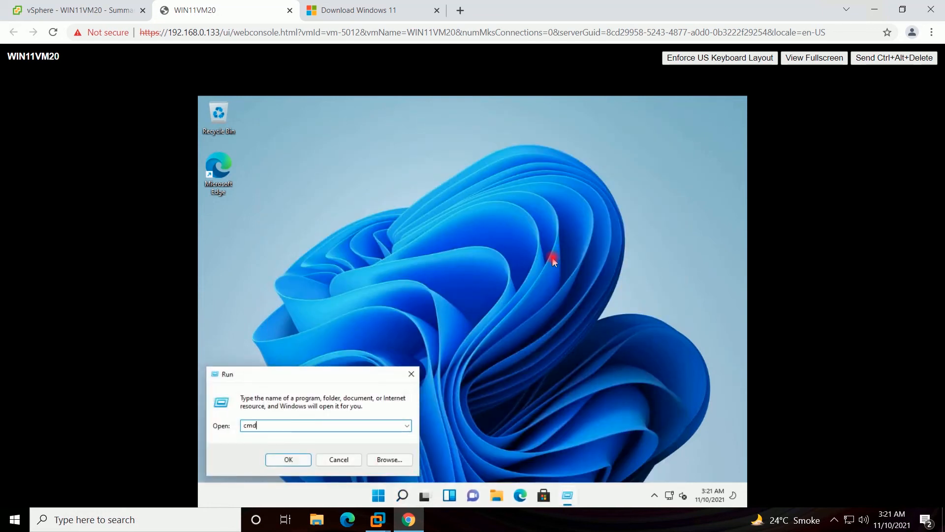
key("Return")
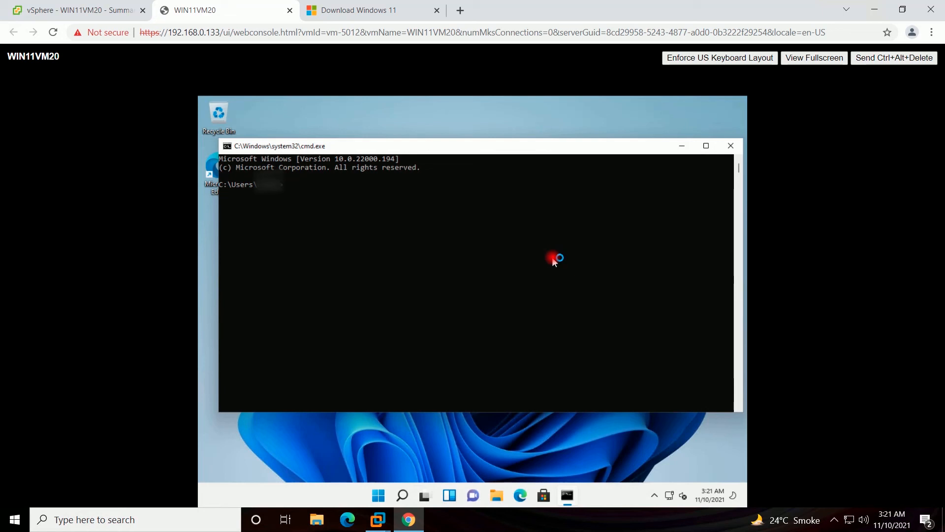
type("ping google.com")
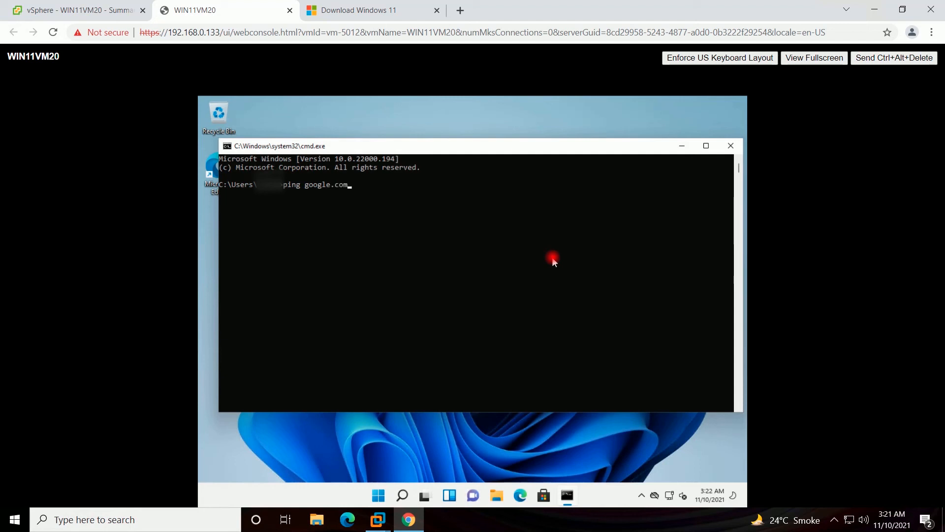
key("Return")
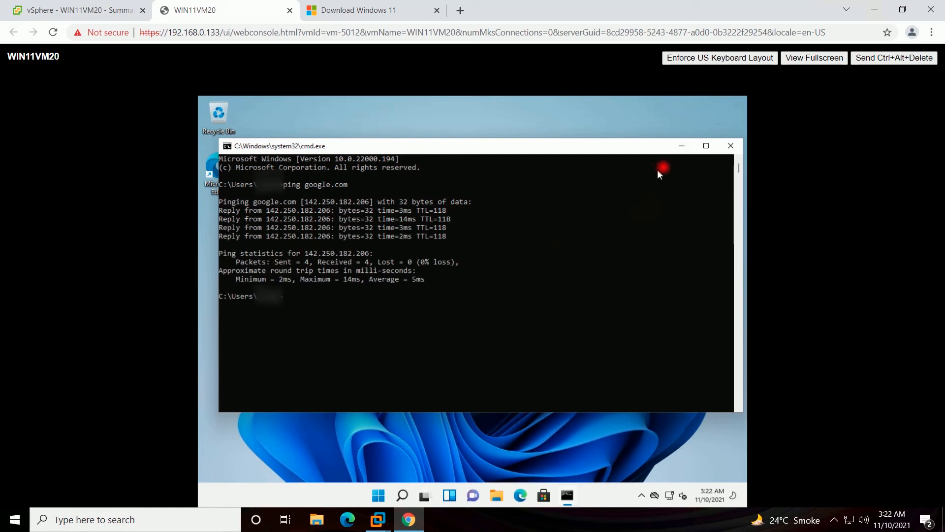
left_click(680, 147)
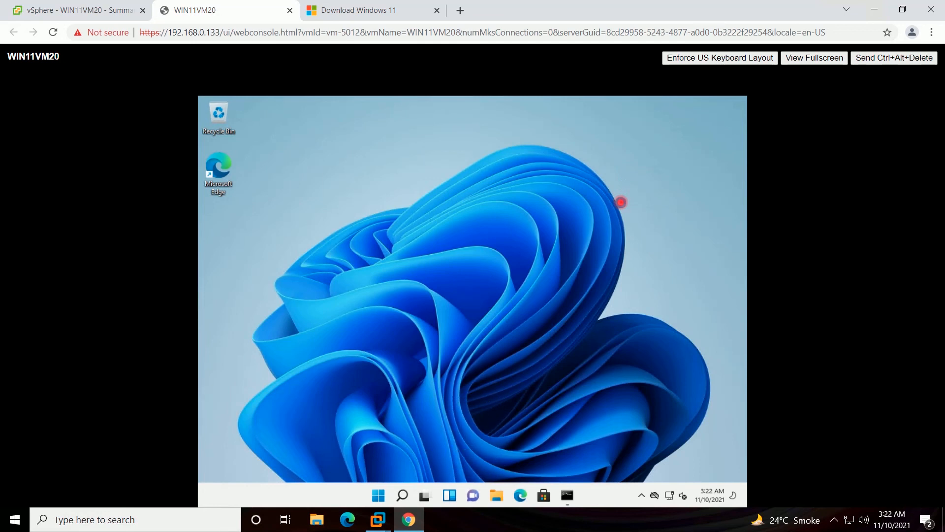
- Refresh the VM desktop, minimize Chrome, and refresh the host desktop
right_click(621, 202)
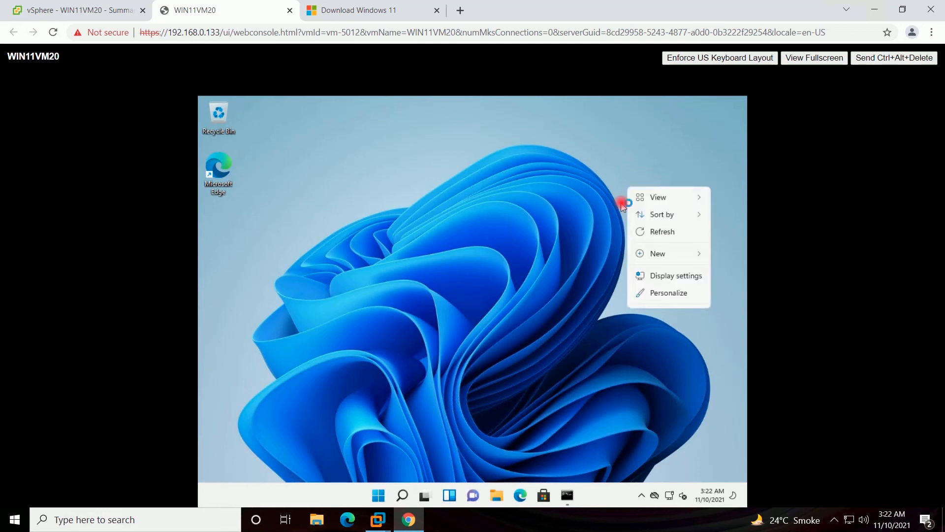
left_click(655, 233)
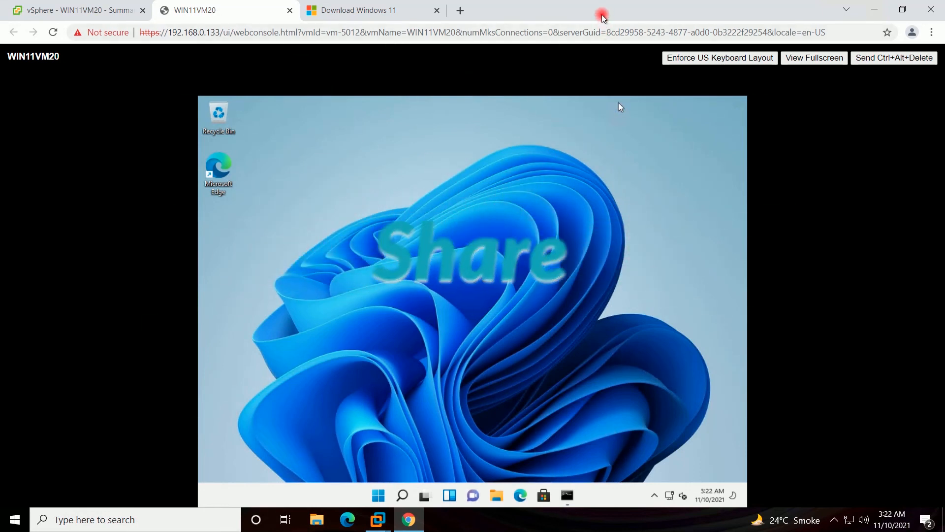
left_click(874, 9)
right_click(473, 131)
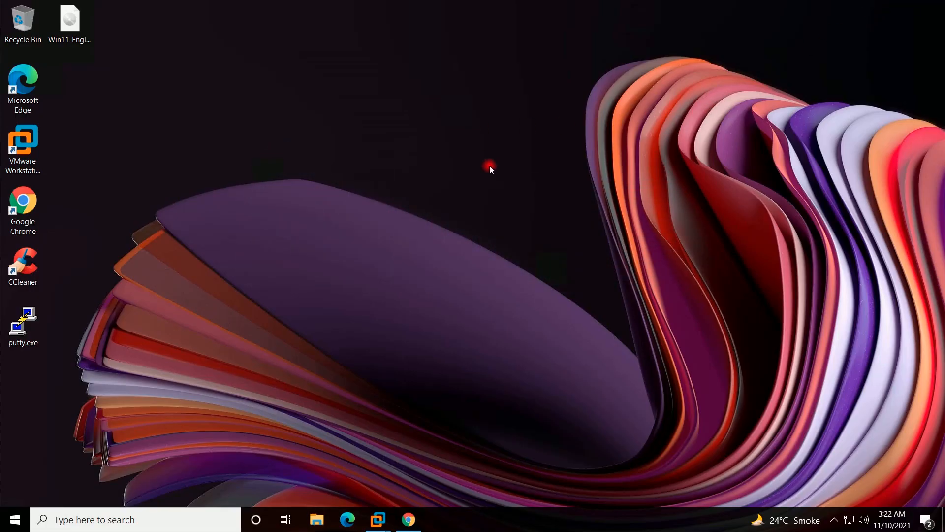
left_click(492, 170)
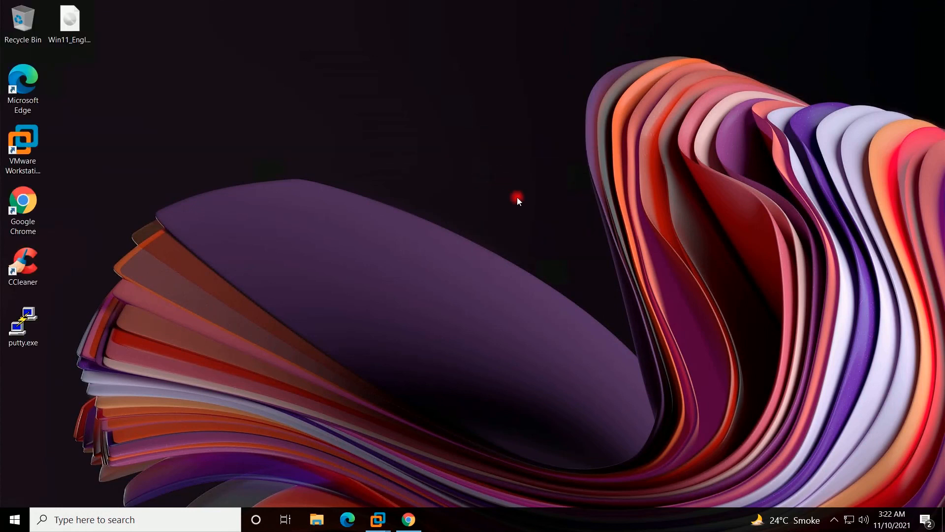